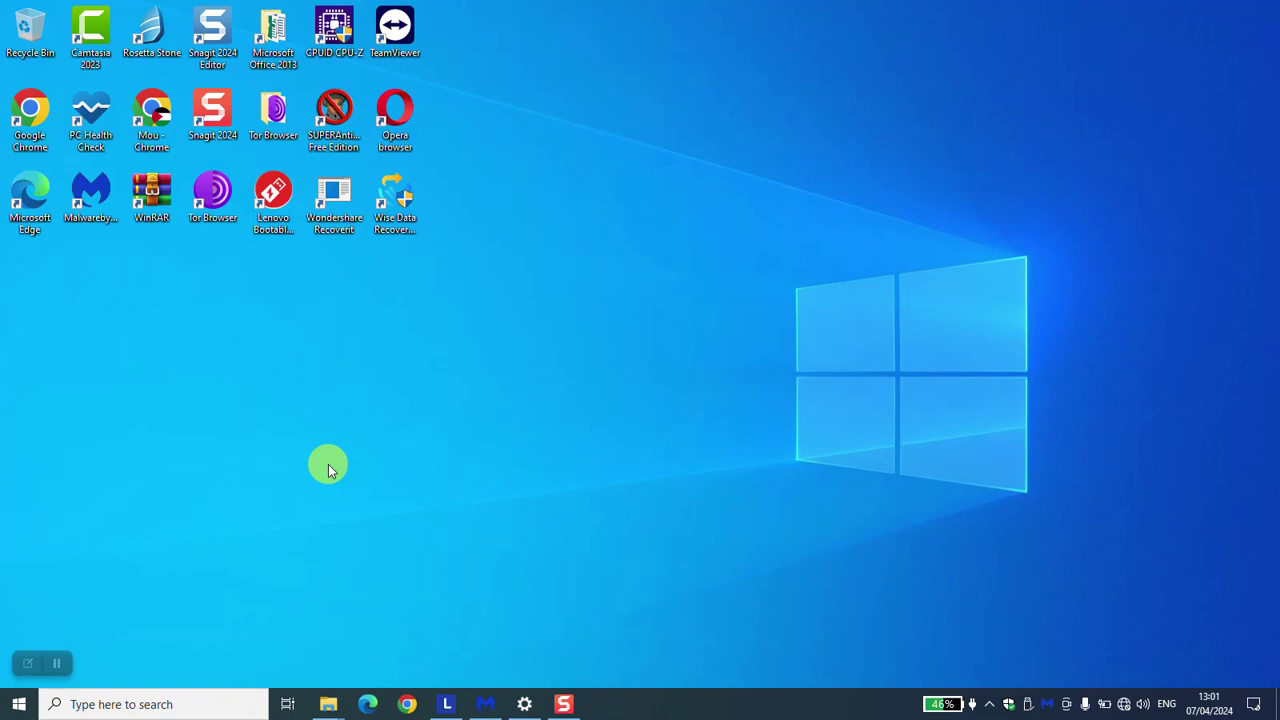
Launch Wise Data Recovery from the desktop and reposition its window near the middle of the screen
{"action": "left_click", "coordinate": [395, 218]}
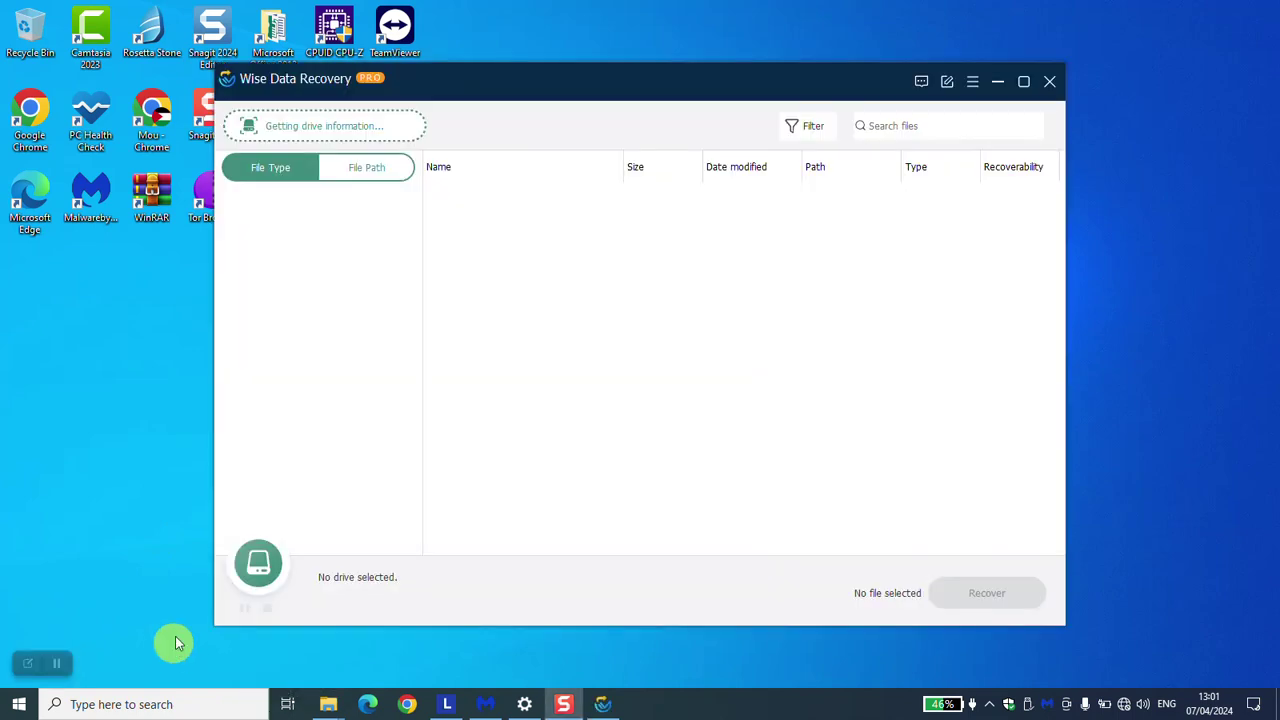
{"action": "left_click_drag", "start_coordinate": [466, 82], "coordinate": [611, 81]}
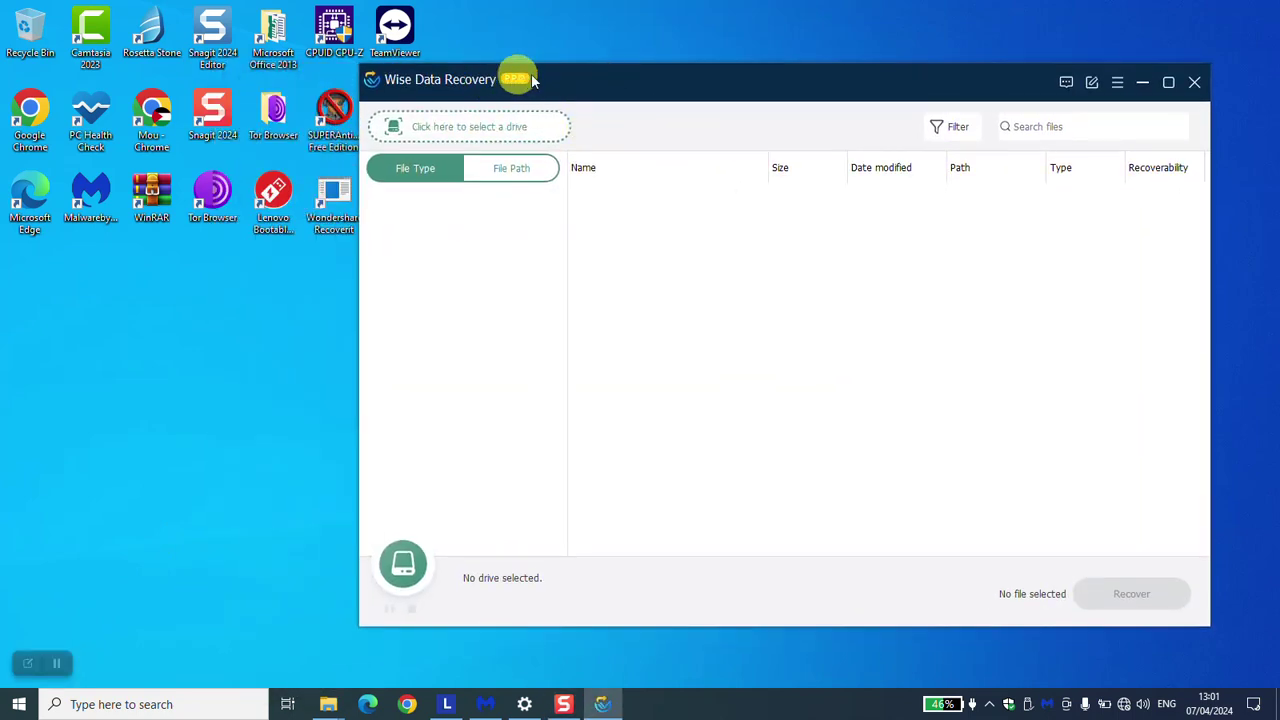
{"action": "left_click_drag", "start_coordinate": [616, 81], "coordinate": [537, 73]}
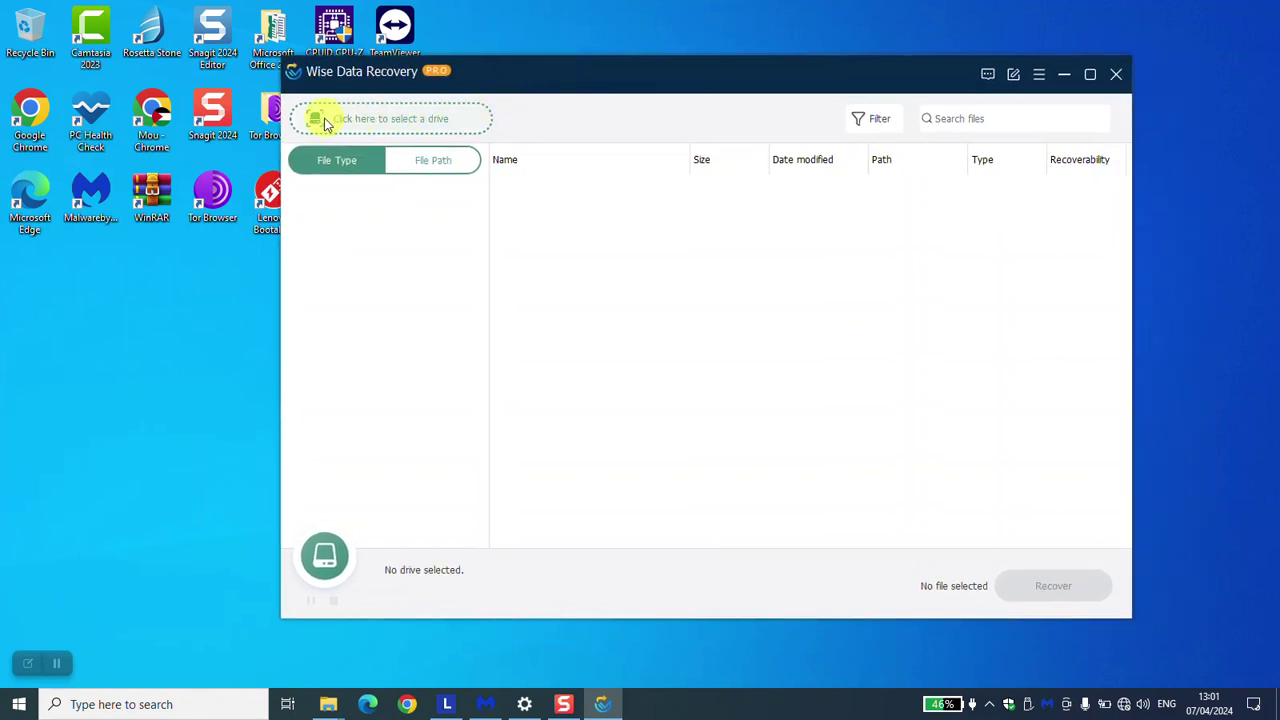
Look through the drives available for scanning in Wise Data Recovery, without starting a scan
{"action": "left_click", "coordinate": [372, 123]}
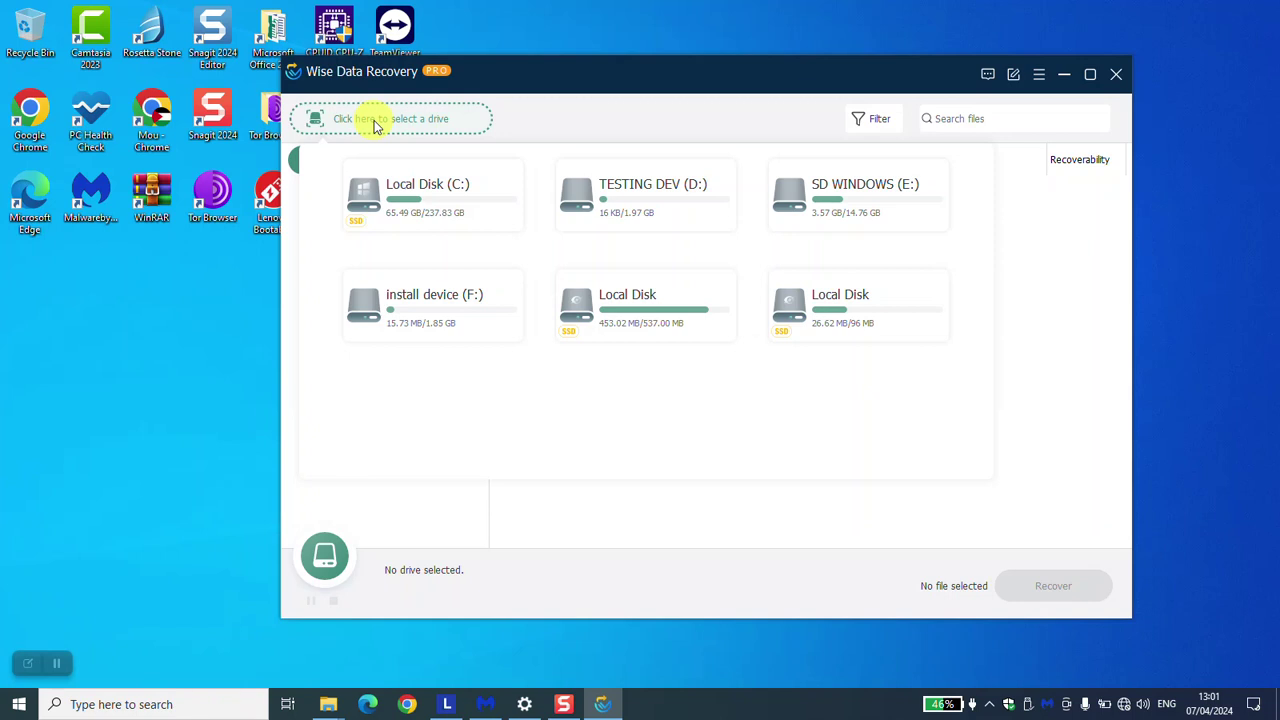
{"action": "left_click", "coordinate": [433, 200]}
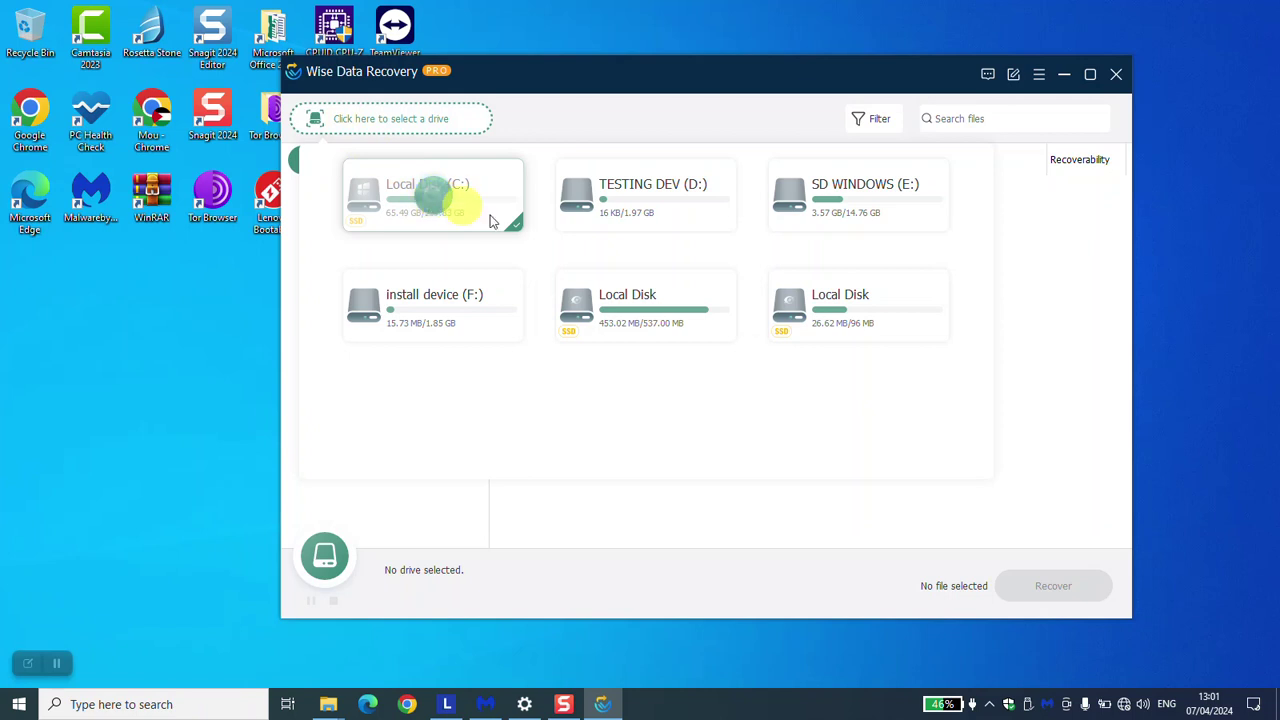
{"action": "left_click", "coordinate": [610, 224]}
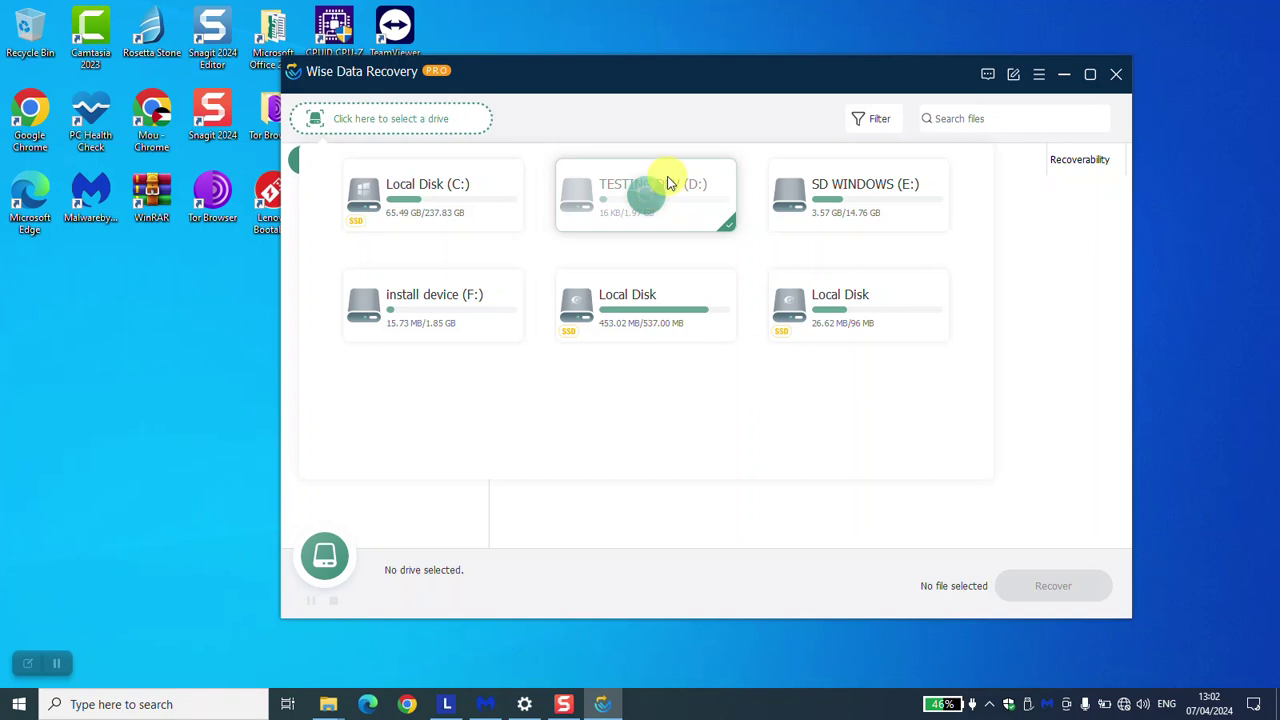
{"action": "left_click", "coordinate": [792, 220]}
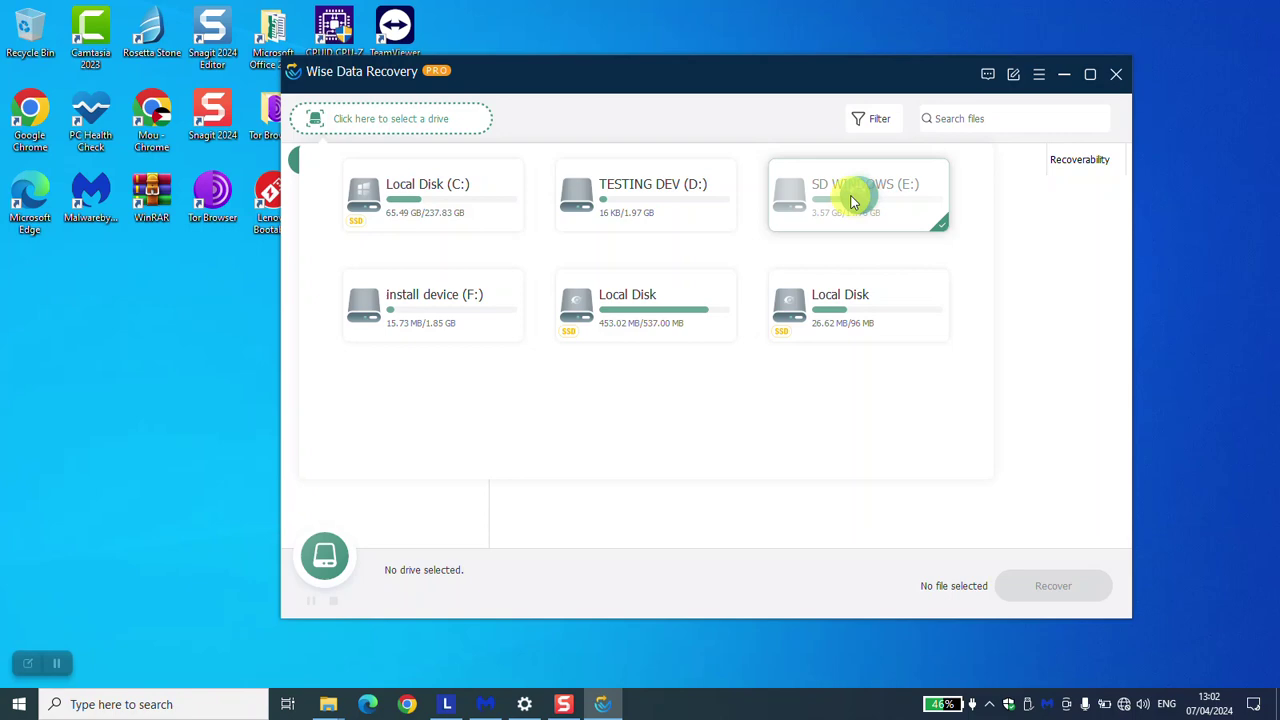
{"action": "left_click", "coordinate": [728, 306]}
{"action": "left_click", "coordinate": [774, 226]}
{"action": "left_click", "coordinate": [669, 290]}
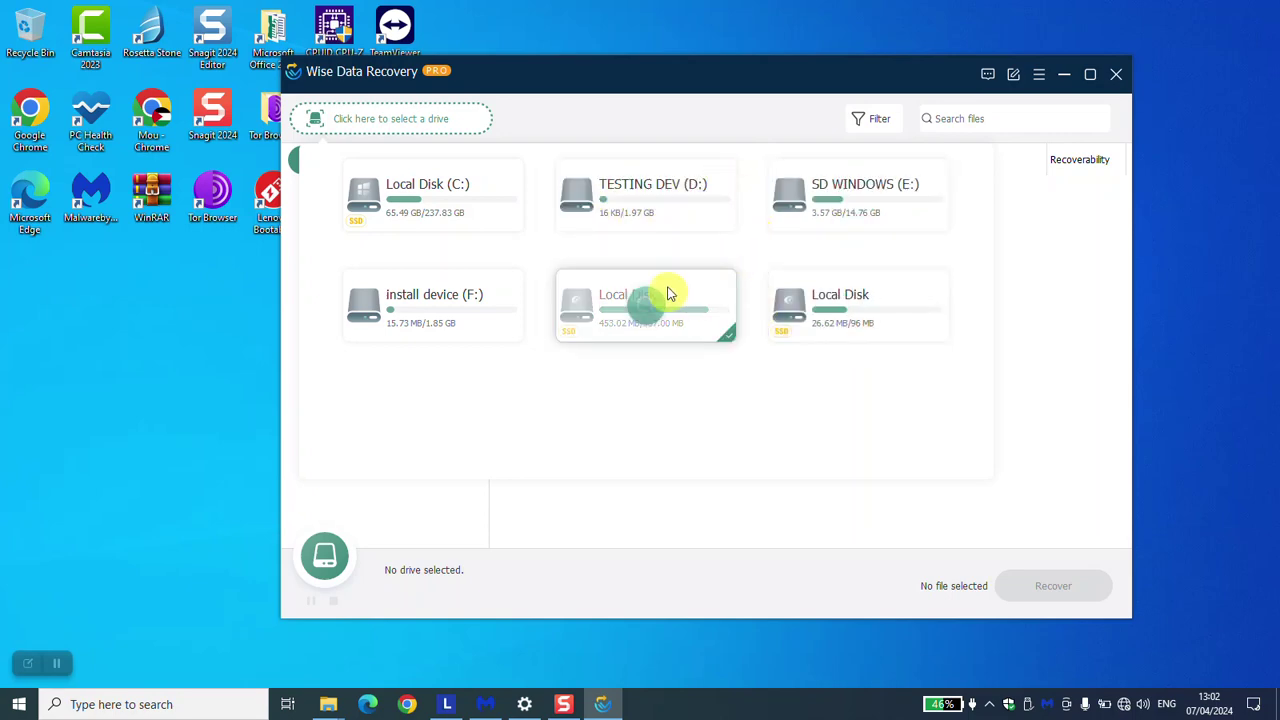
{"action": "left_click", "coordinate": [596, 337]}
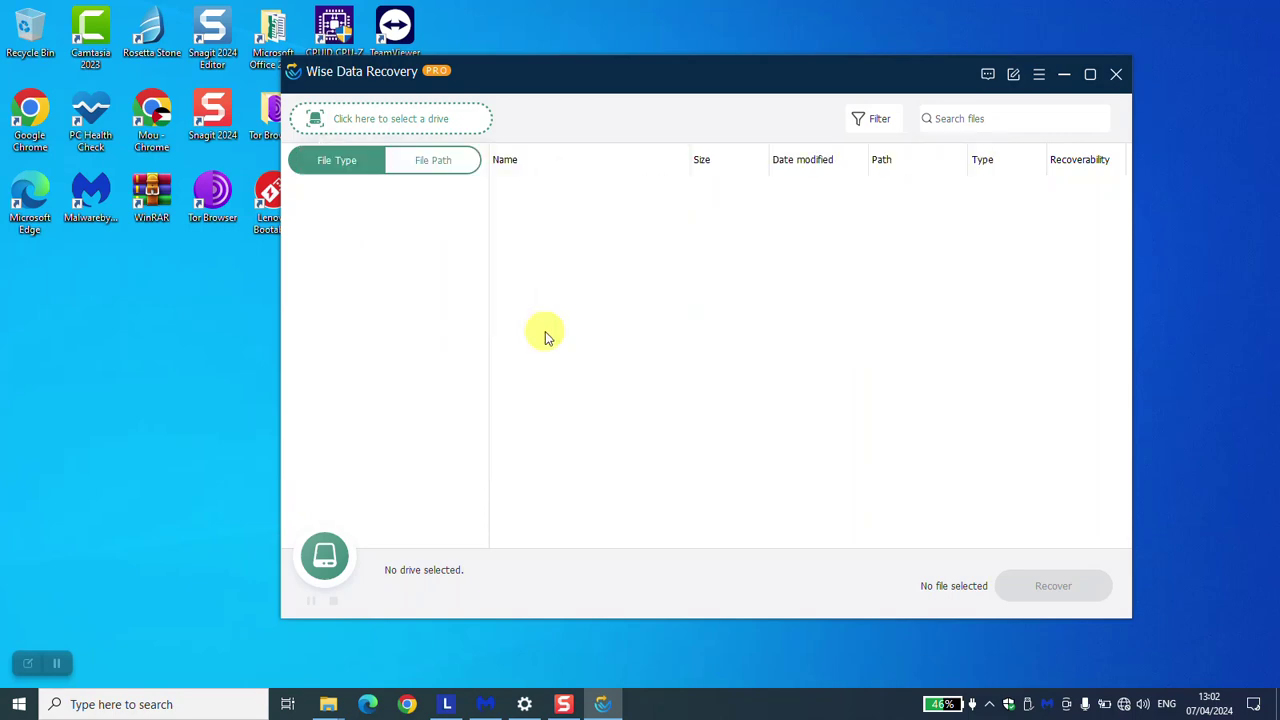
Check the connected drives under This PC in File Explorer and return to Wise Data Recovery
{"action": "key", "text": "super+e"}
{"action": "left_click", "coordinate": [645, 15]}
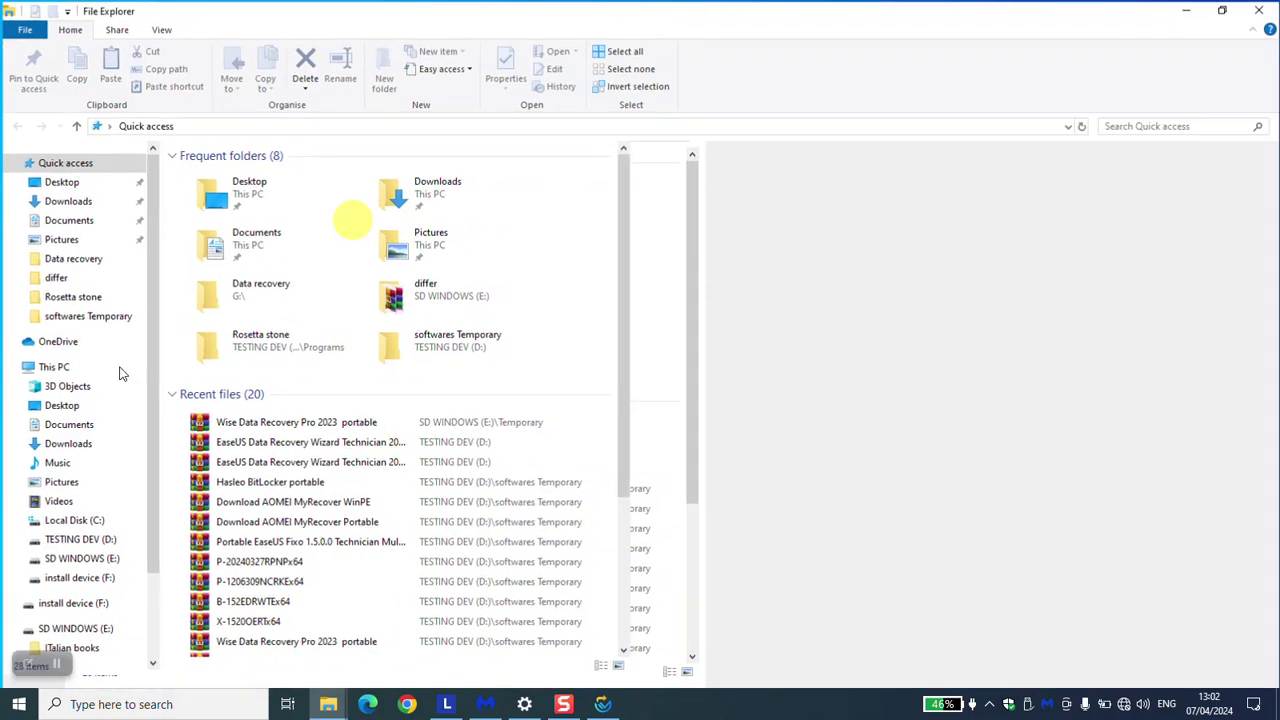
{"action": "left_click", "coordinate": [51, 366]}
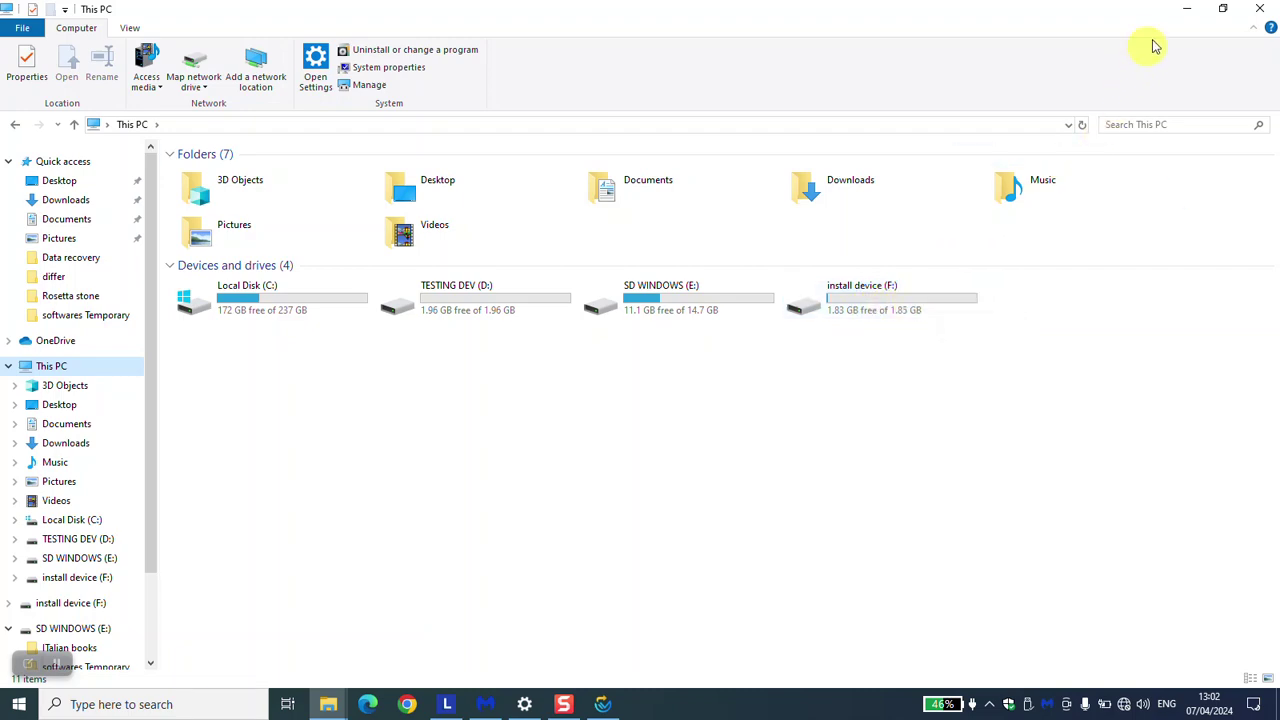
{"action": "left_click", "coordinate": [1187, 9]}
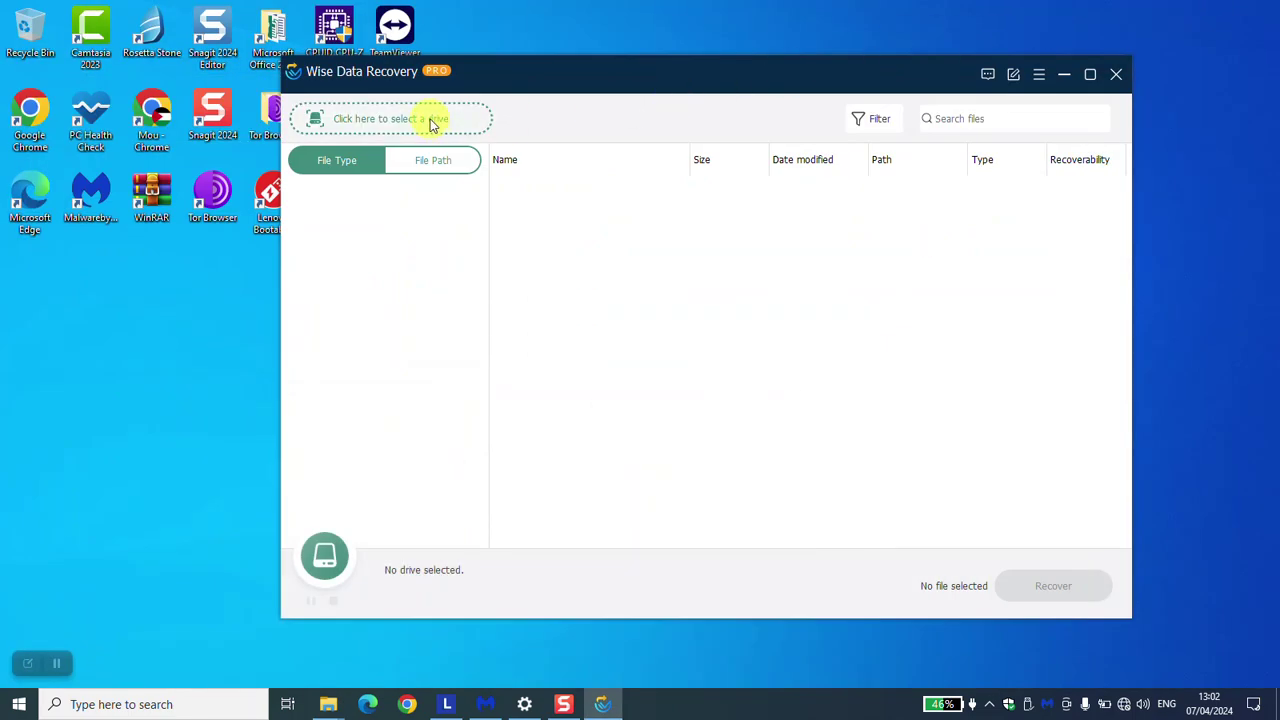
Scan the TESTING DEV (D:) drive for lost files and expand the Graphic files group in the results
{"action": "left_click", "coordinate": [430, 121]}
{"action": "left_click", "coordinate": [609, 178]}
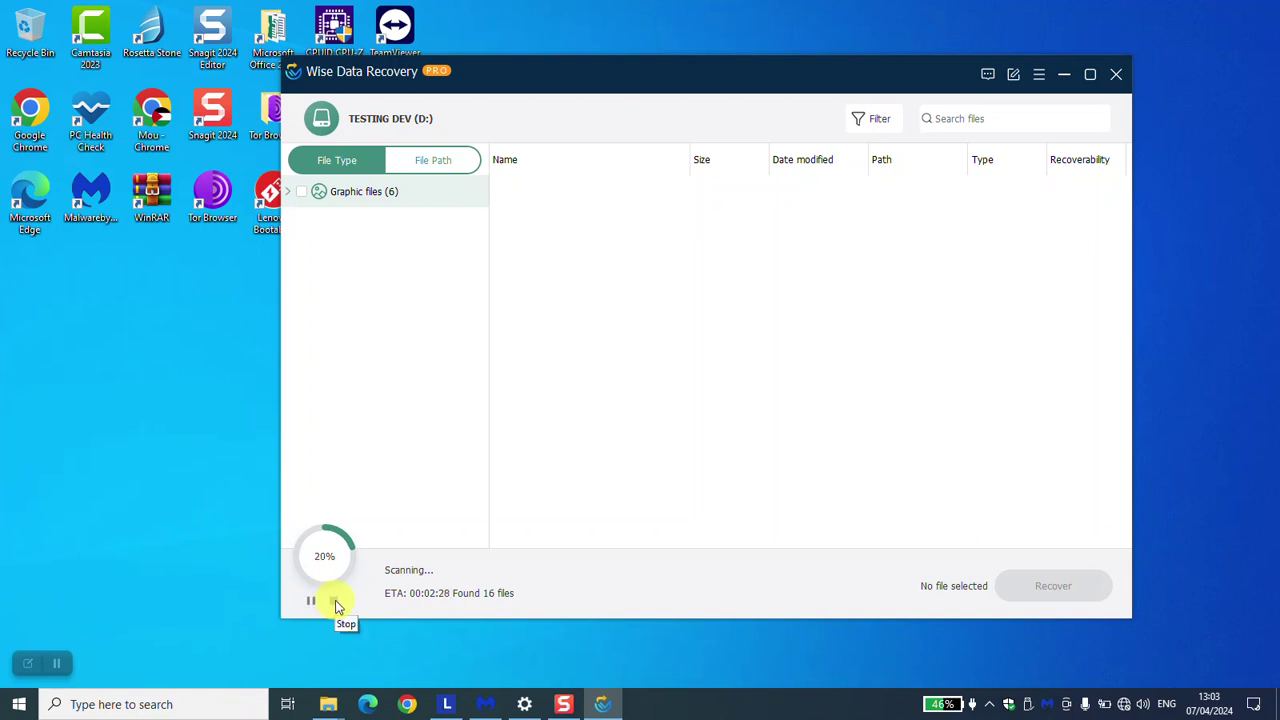
{"action": "left_click", "coordinate": [288, 192]}
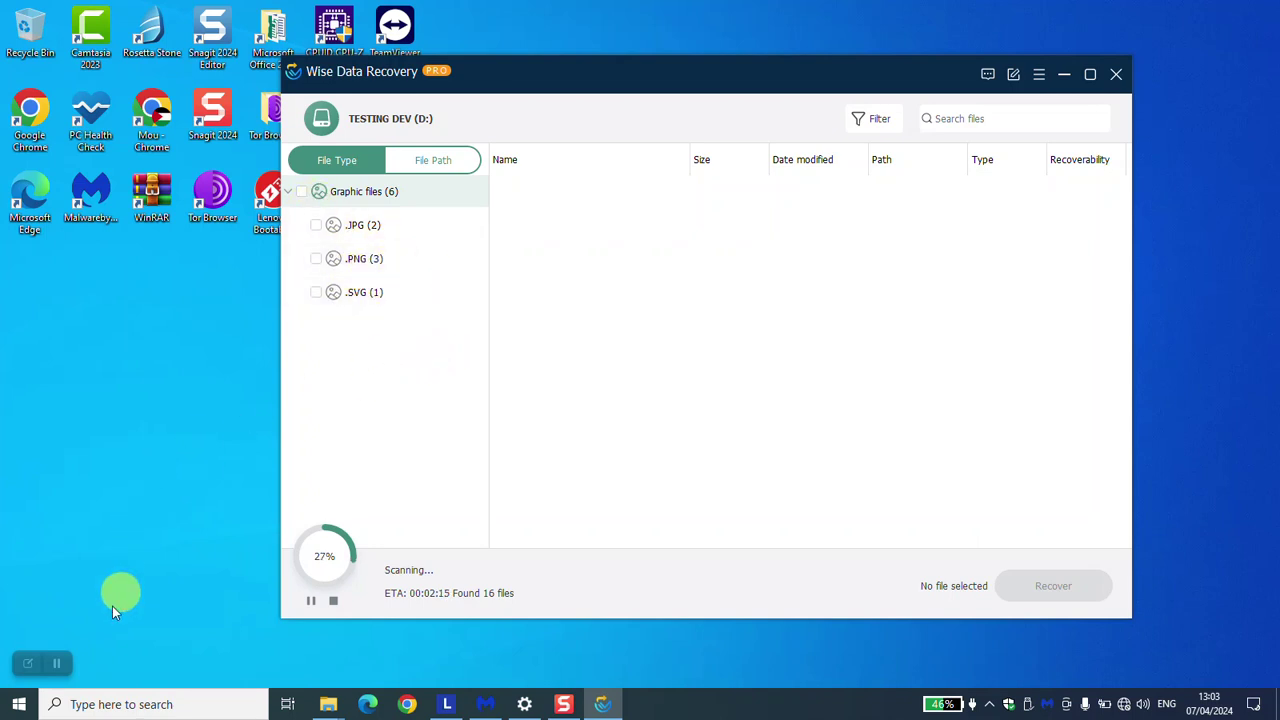
{"action": "left_click", "coordinate": [60, 663]}
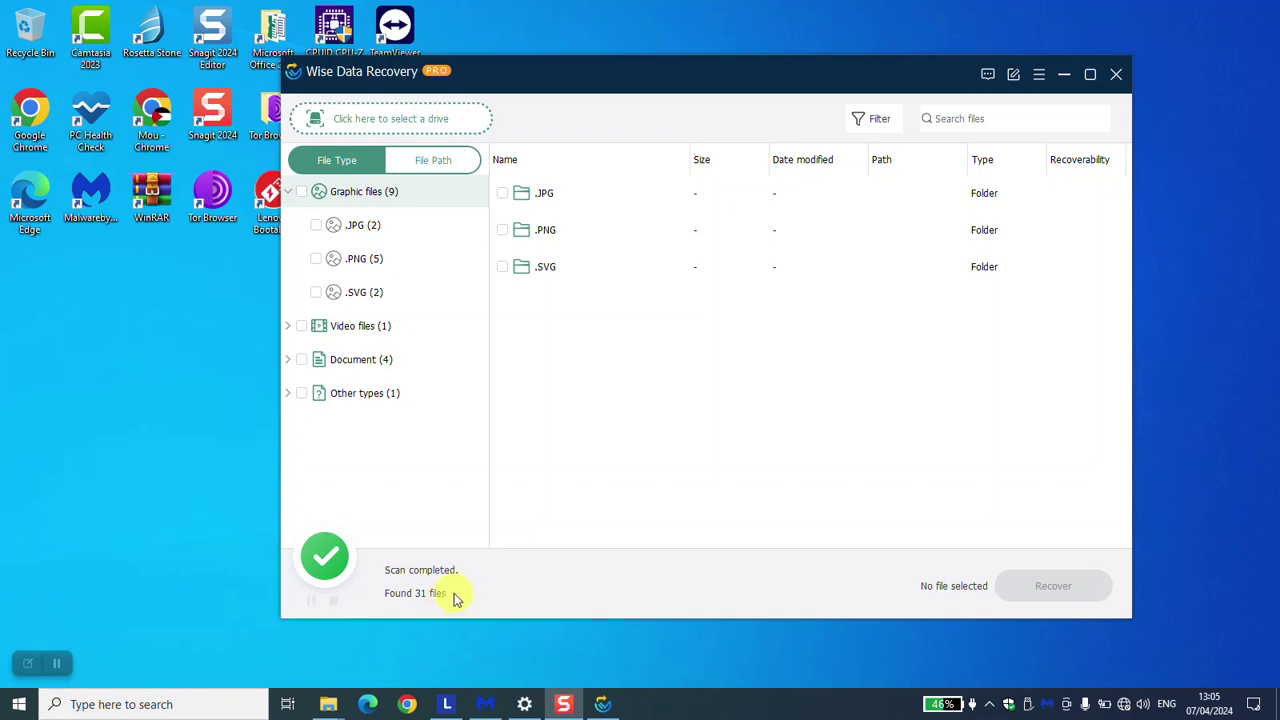
Inspect the contents of TESTING DEV (D:) in File Explorer and place the Wise Data Recovery window beside it
{"action": "key", "text": "super+e"}
{"action": "left_click", "coordinate": [183, 372]}
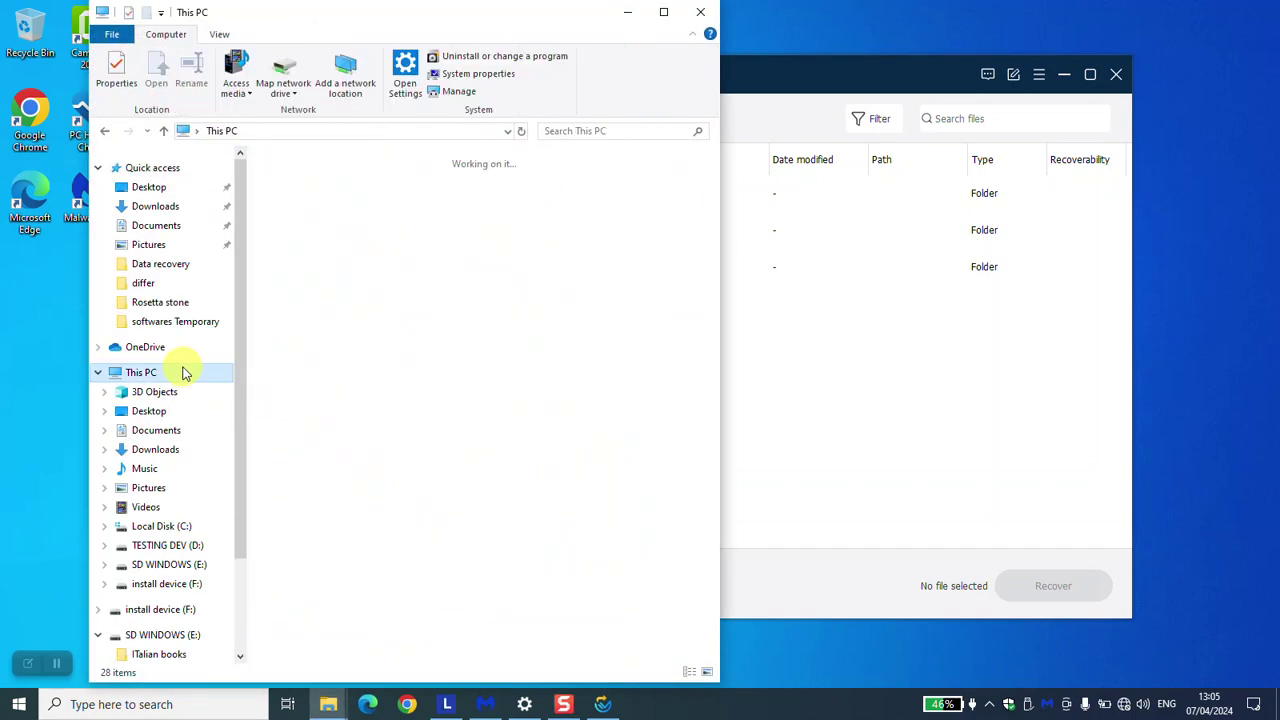
{"action": "double_click", "coordinate": [538, 390]}
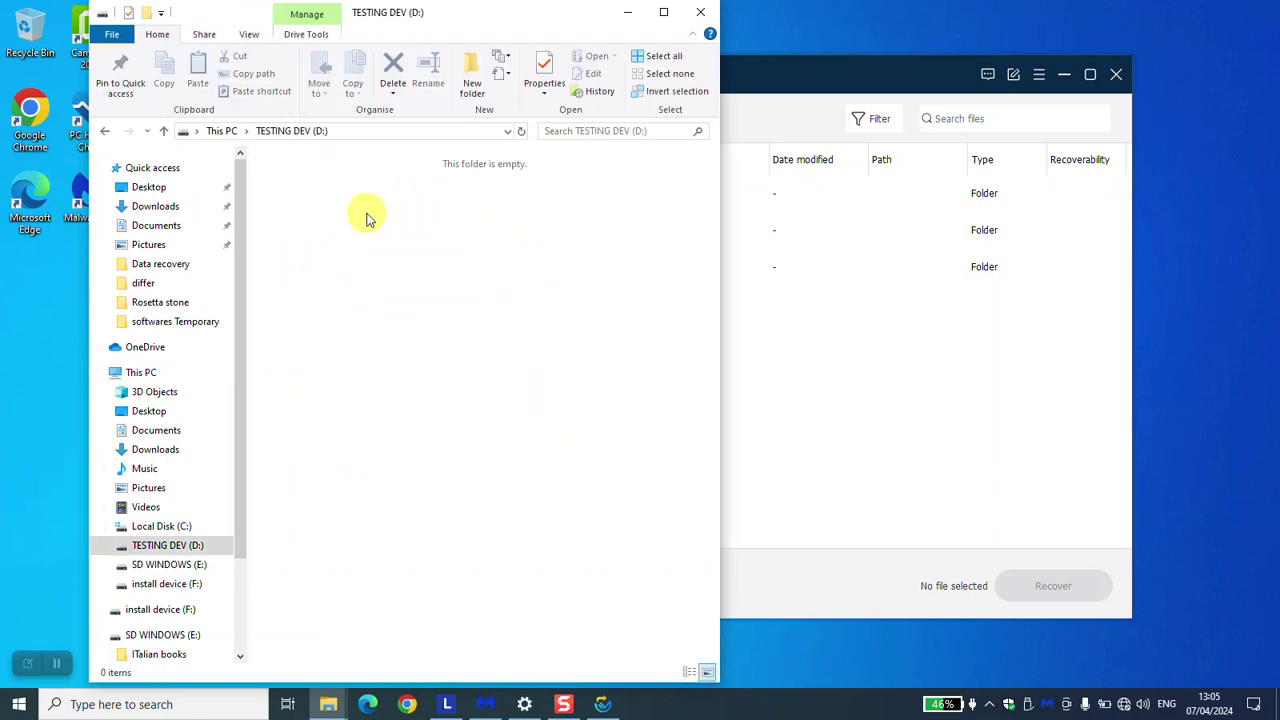
{"action": "double_click", "coordinate": [801, 80]}
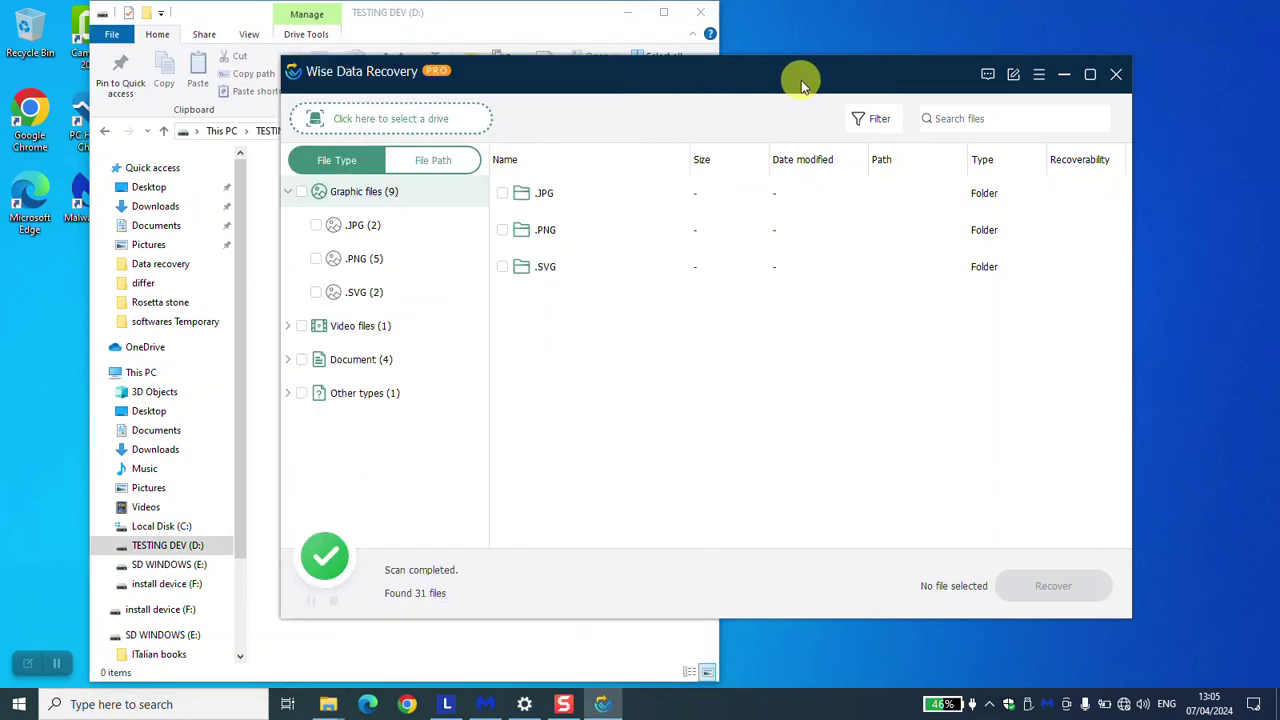
{"action": "left_click_drag", "start_coordinate": [926, 8], "coordinate": [938, 10]}
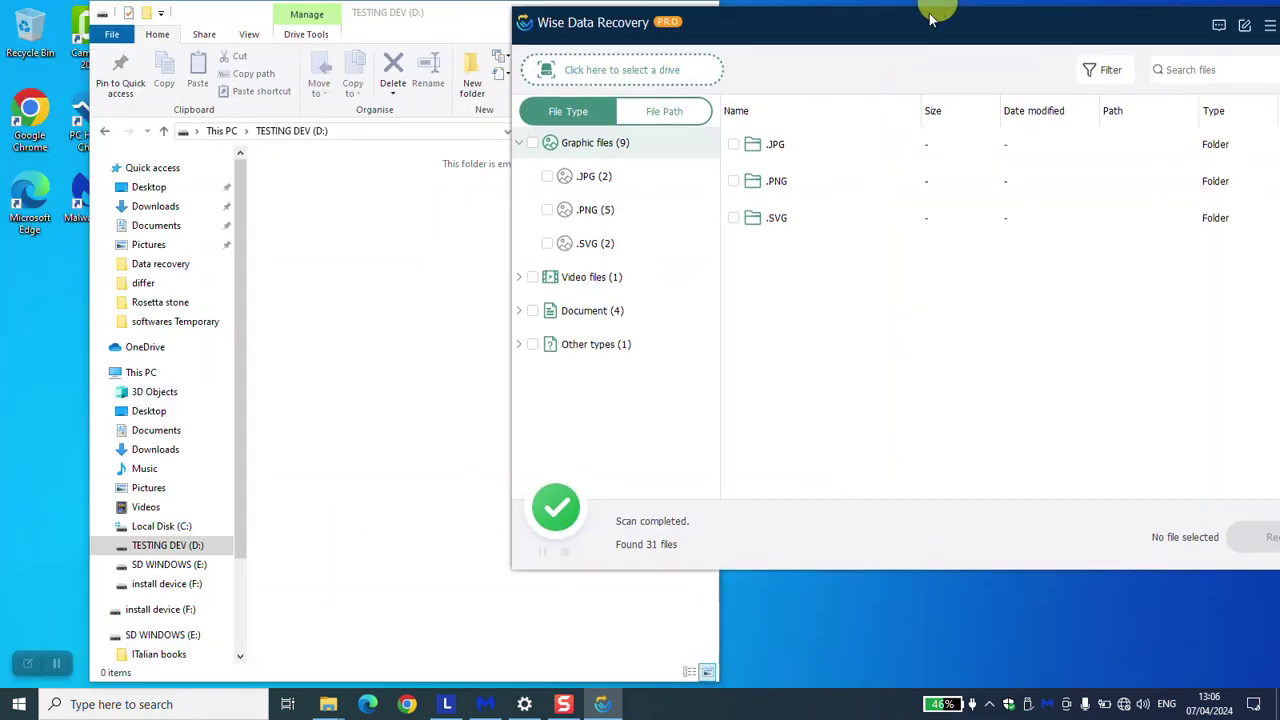
Select the Graphic files, Video files and Document groups, leaving out Other types, and start recovering them
{"action": "left_click", "coordinate": [532, 143]}
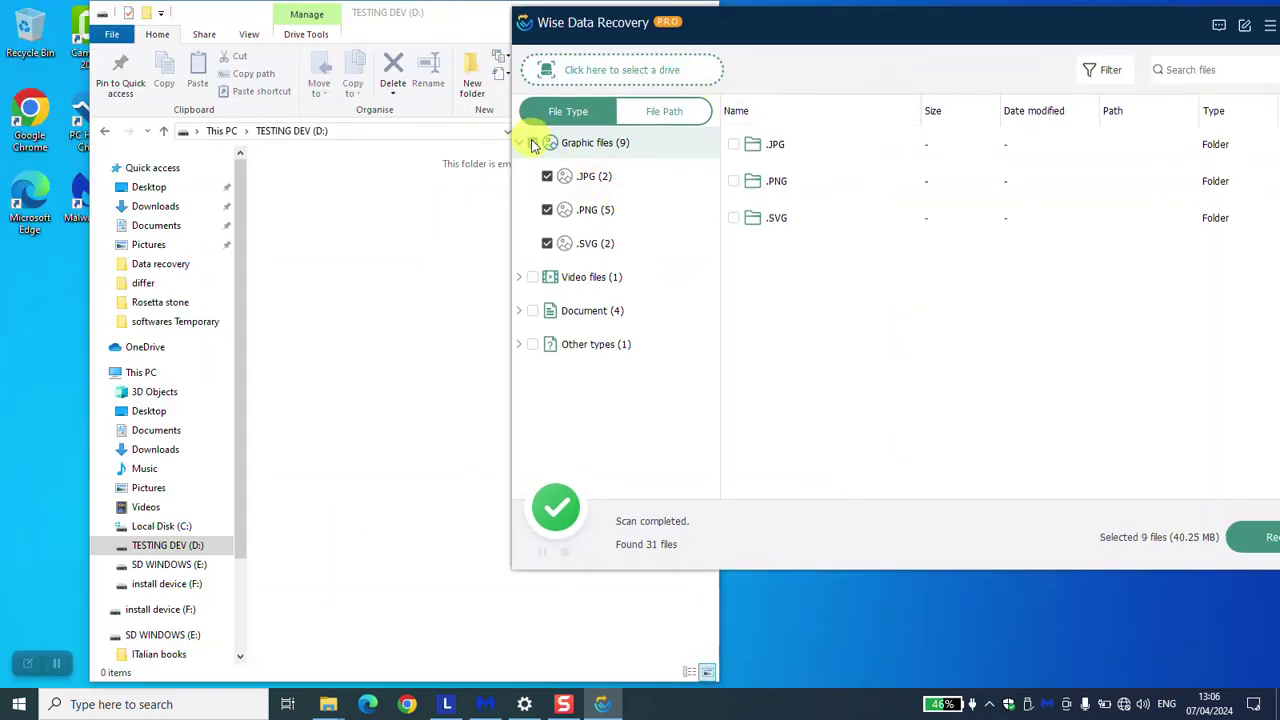
{"action": "left_click", "coordinate": [532, 277]}
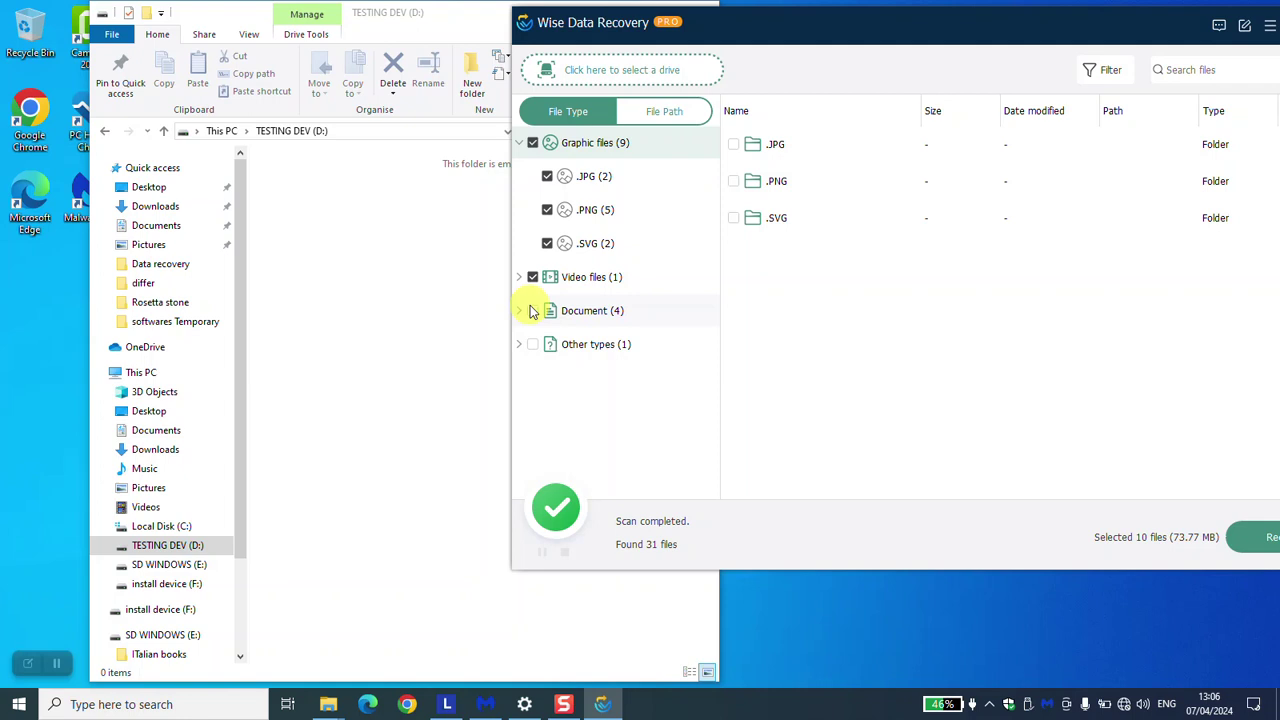
{"action": "left_click", "coordinate": [532, 310]}
{"action": "left_click", "coordinate": [532, 344]}
{"action": "left_click", "coordinate": [532, 344]}
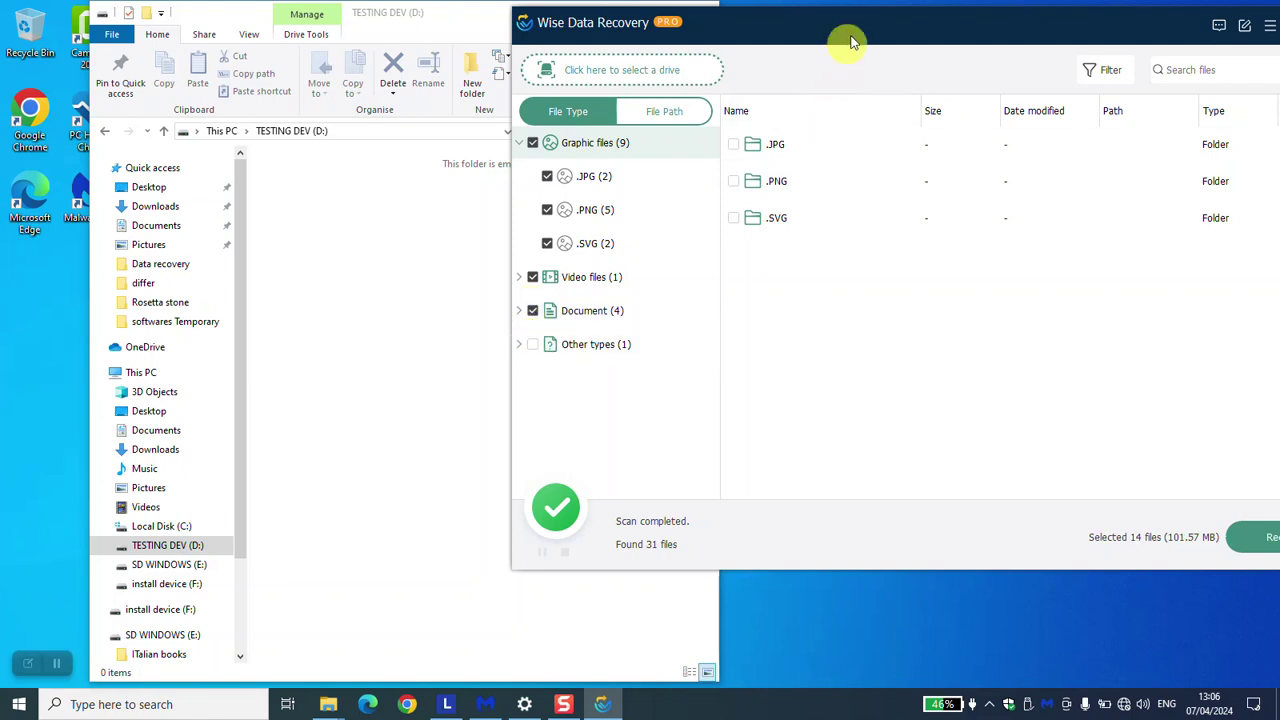
{"action": "left_click_drag", "start_coordinate": [851, 38], "coordinate": [692, 50]}
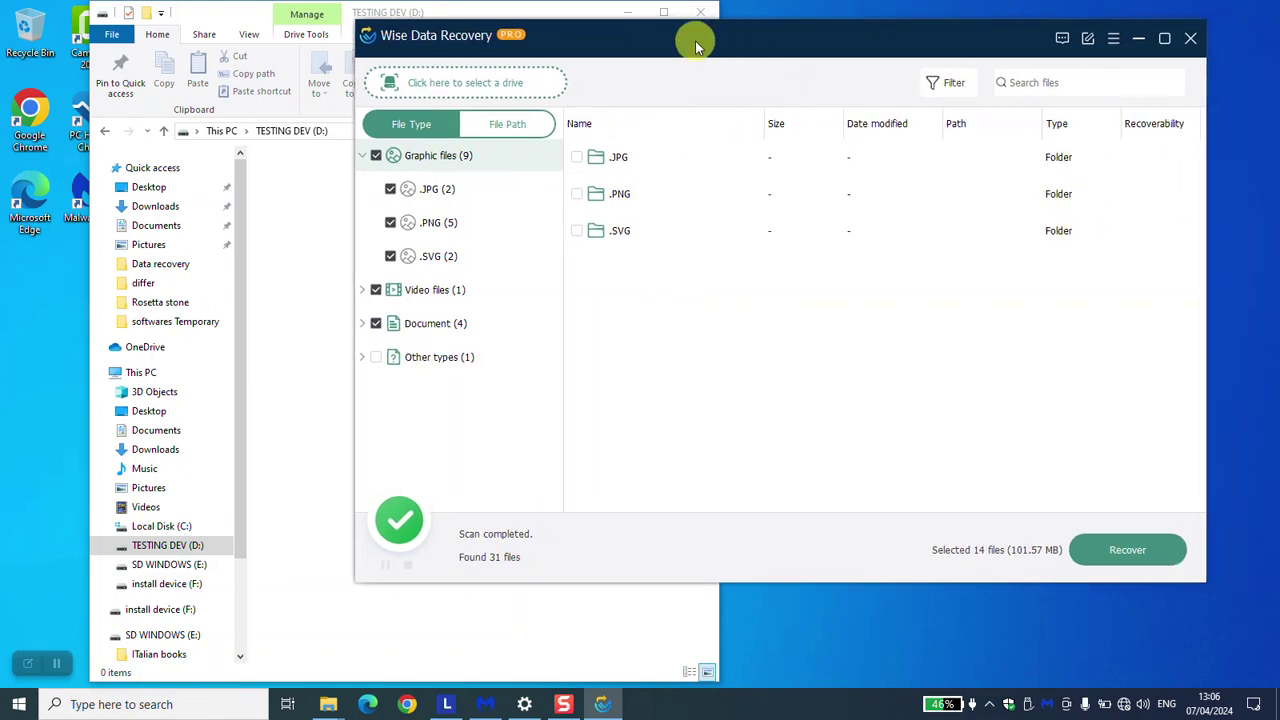
{"action": "left_click", "coordinate": [1128, 552]}
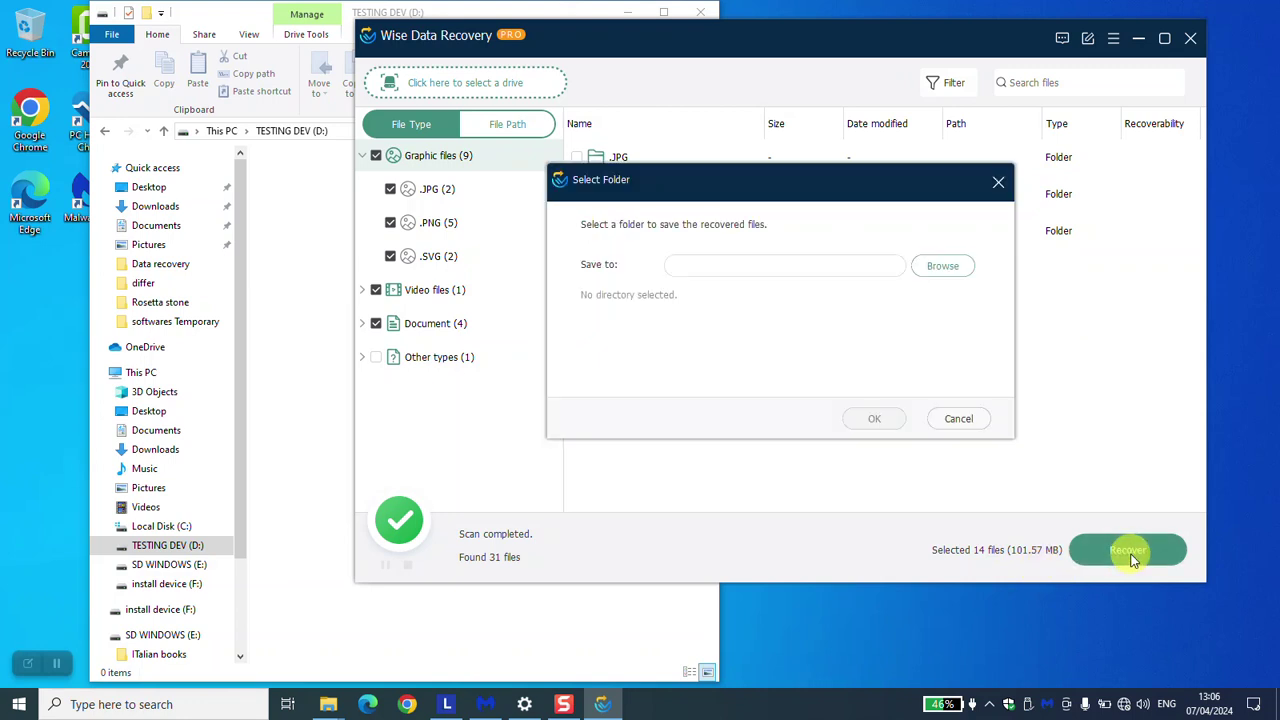
Try to save the recovered files to a new folder on the TESTING DEV (D:) drive
{"action": "left_click", "coordinate": [955, 266]}
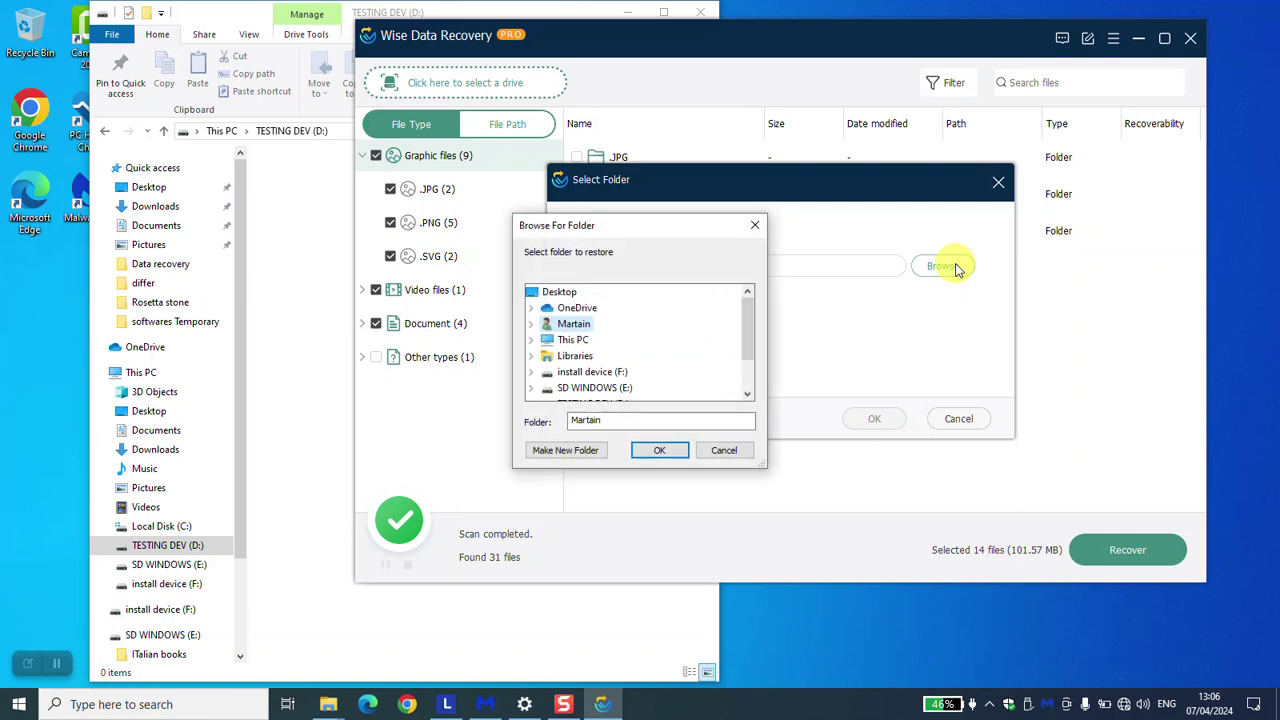
{"action": "scroll", "coordinate": [590, 368], "scroll_direction": "down", "scroll_amount": 2}
{"action": "left_click", "coordinate": [606, 358]}
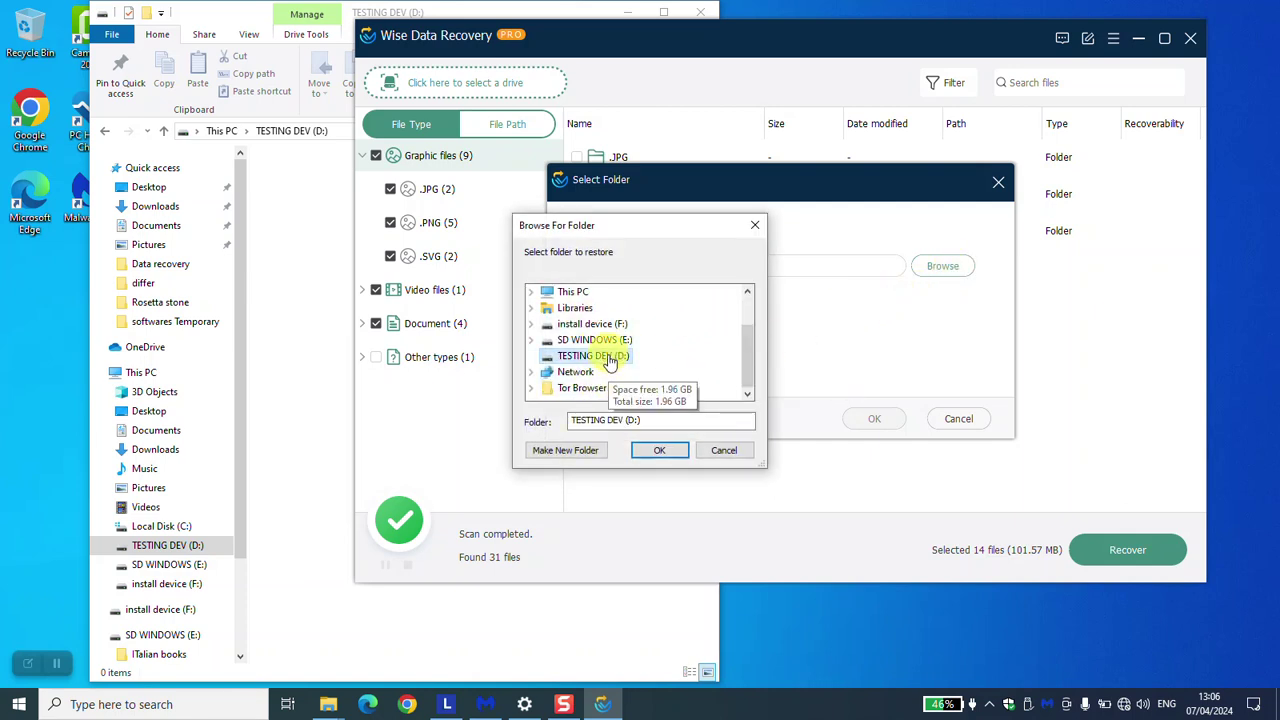
{"action": "left_click", "coordinate": [565, 450]}
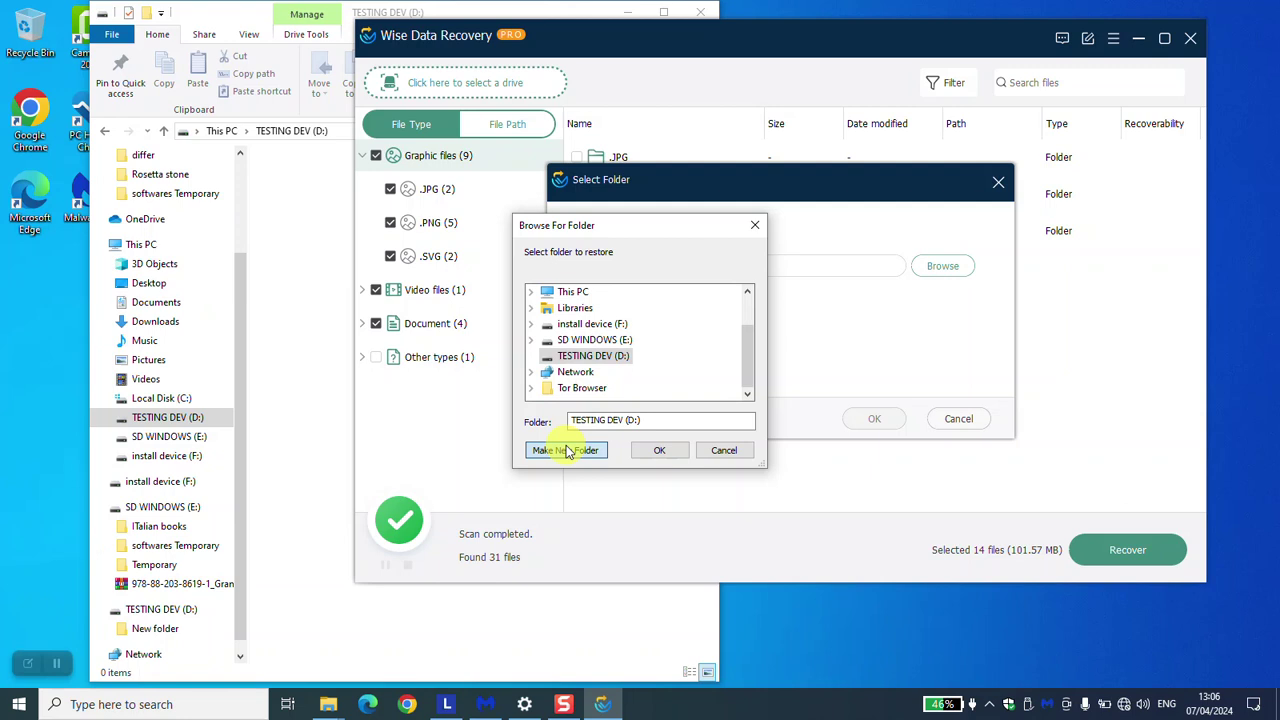
{"action": "left_click", "coordinate": [655, 451]}
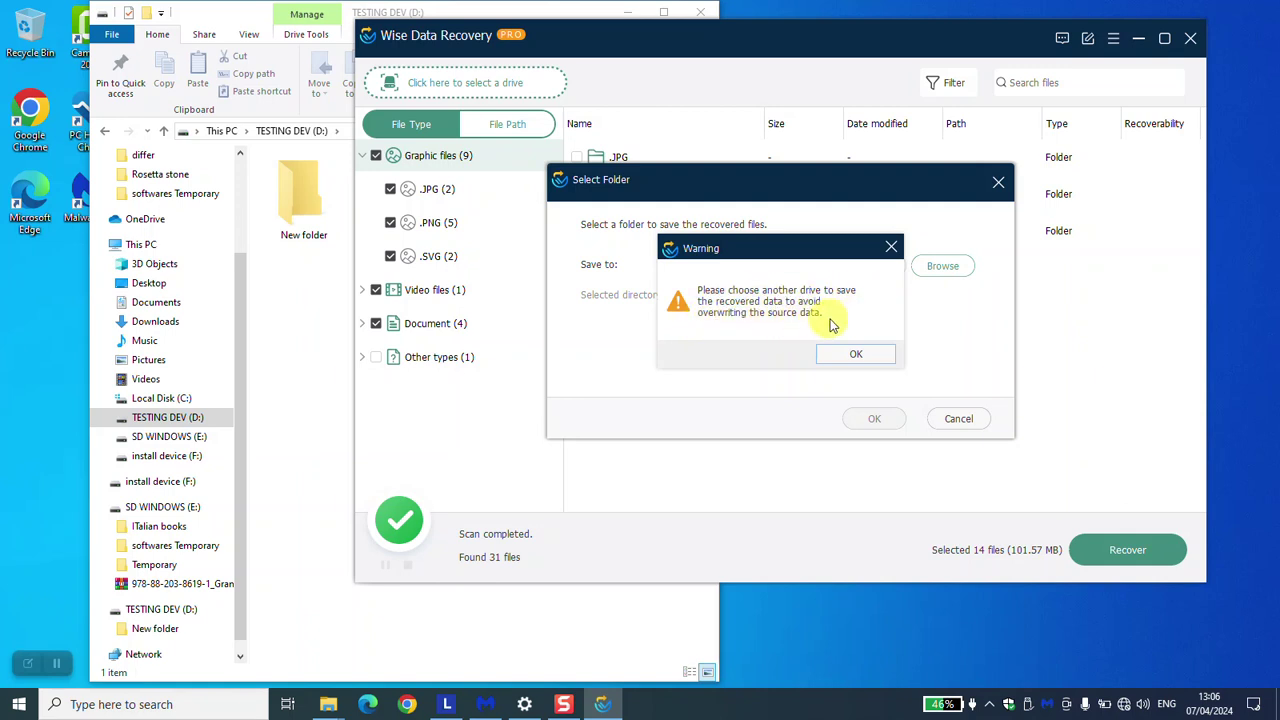
{"action": "left_click", "coordinate": [853, 355]}
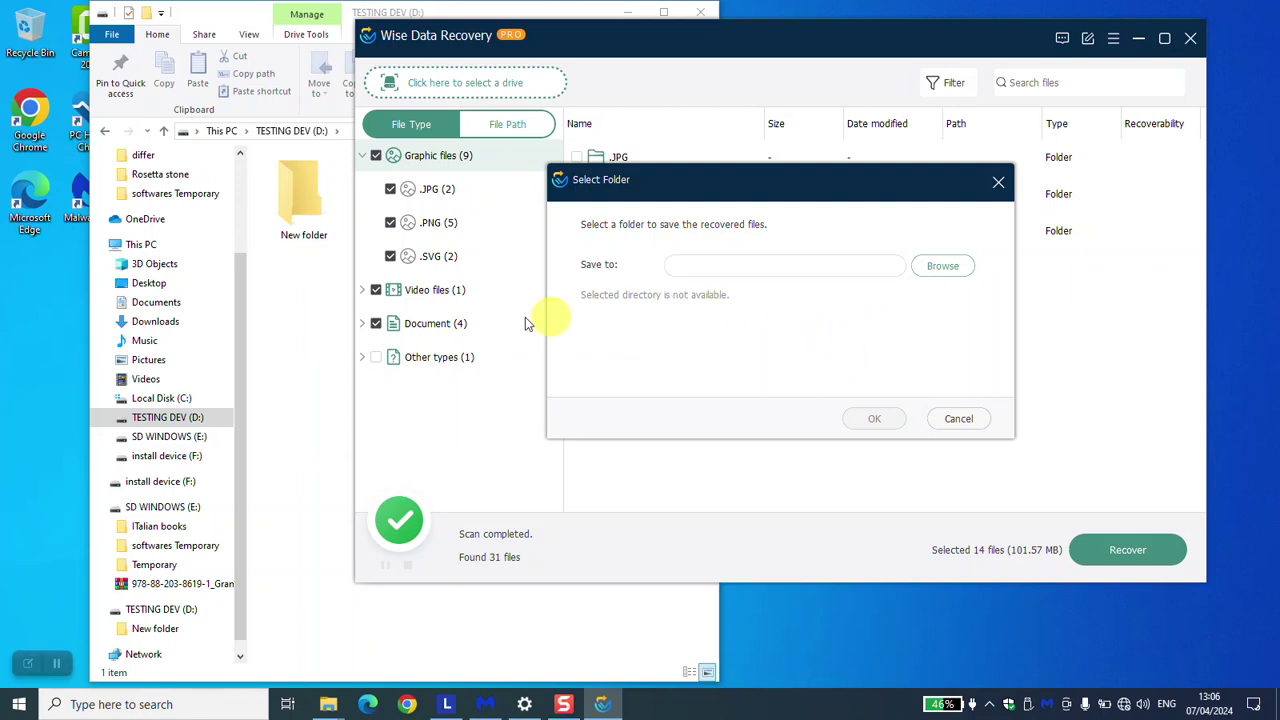
Open the install device (F:) drive in File Explorer and return to the Select Folder dialog
{"action": "left_click", "coordinate": [221, 130]}
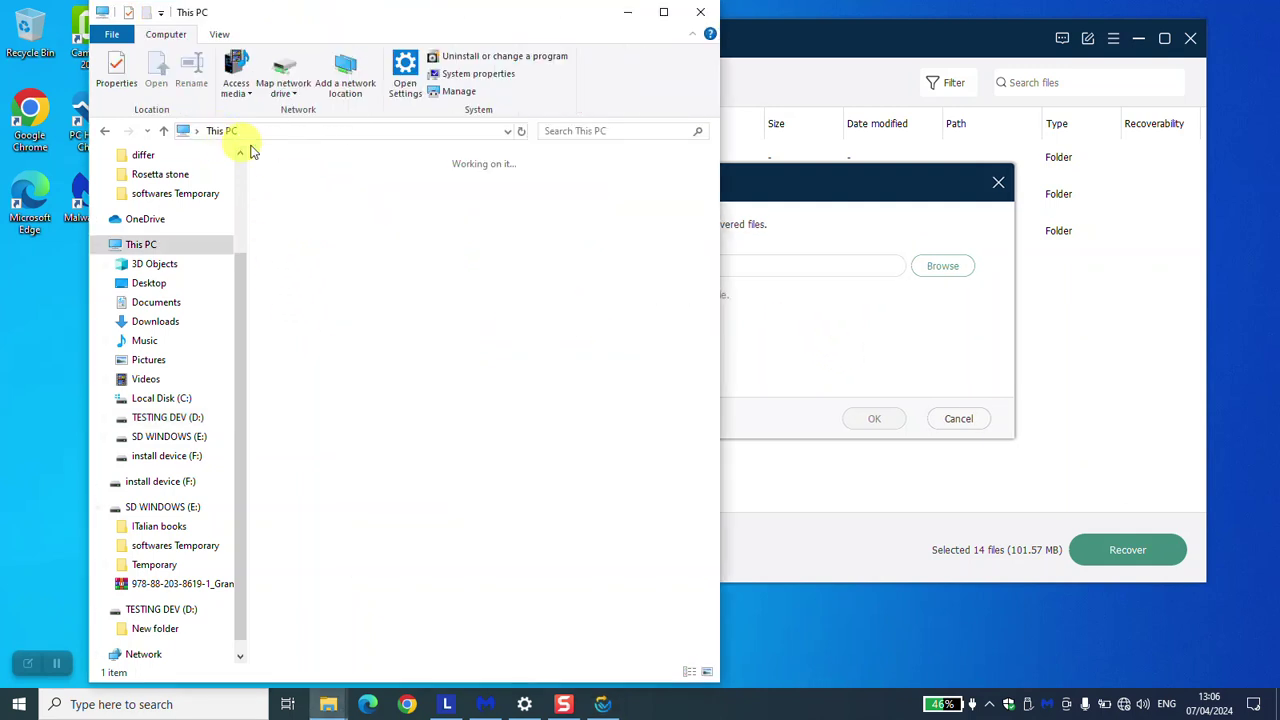
{"action": "double_click", "coordinate": [547, 432]}
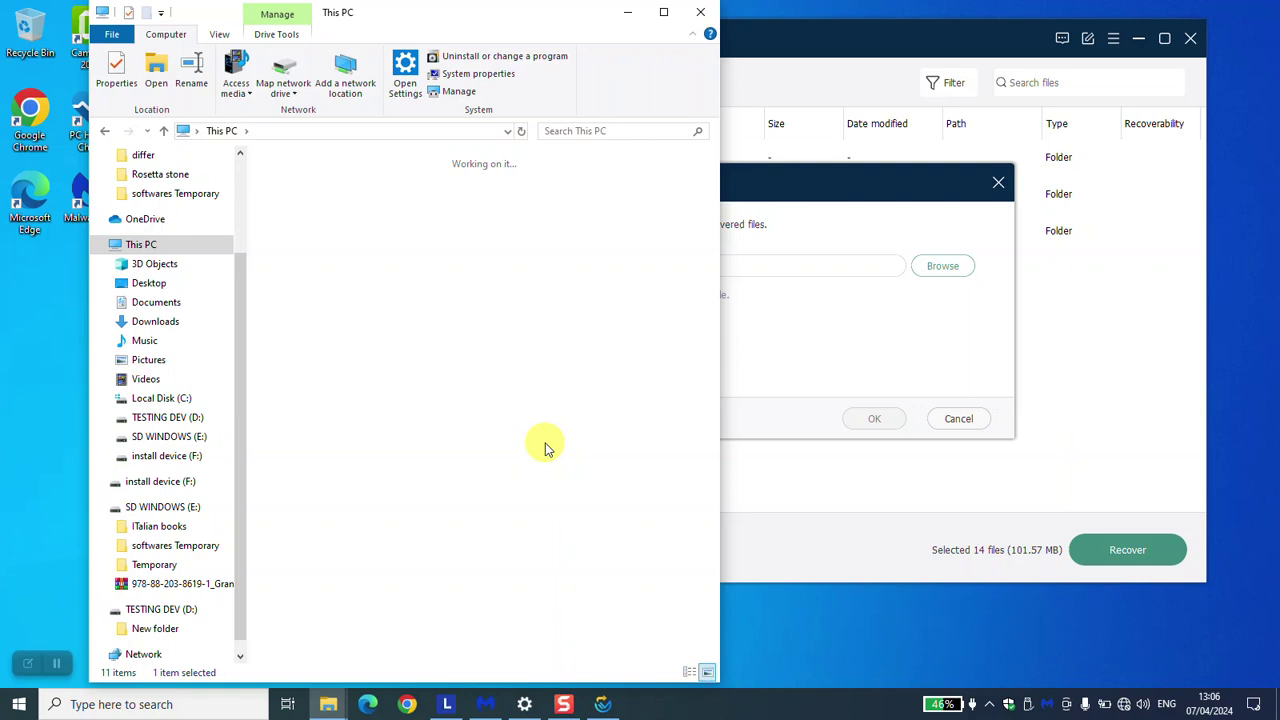
{"action": "left_click", "coordinate": [800, 190]}
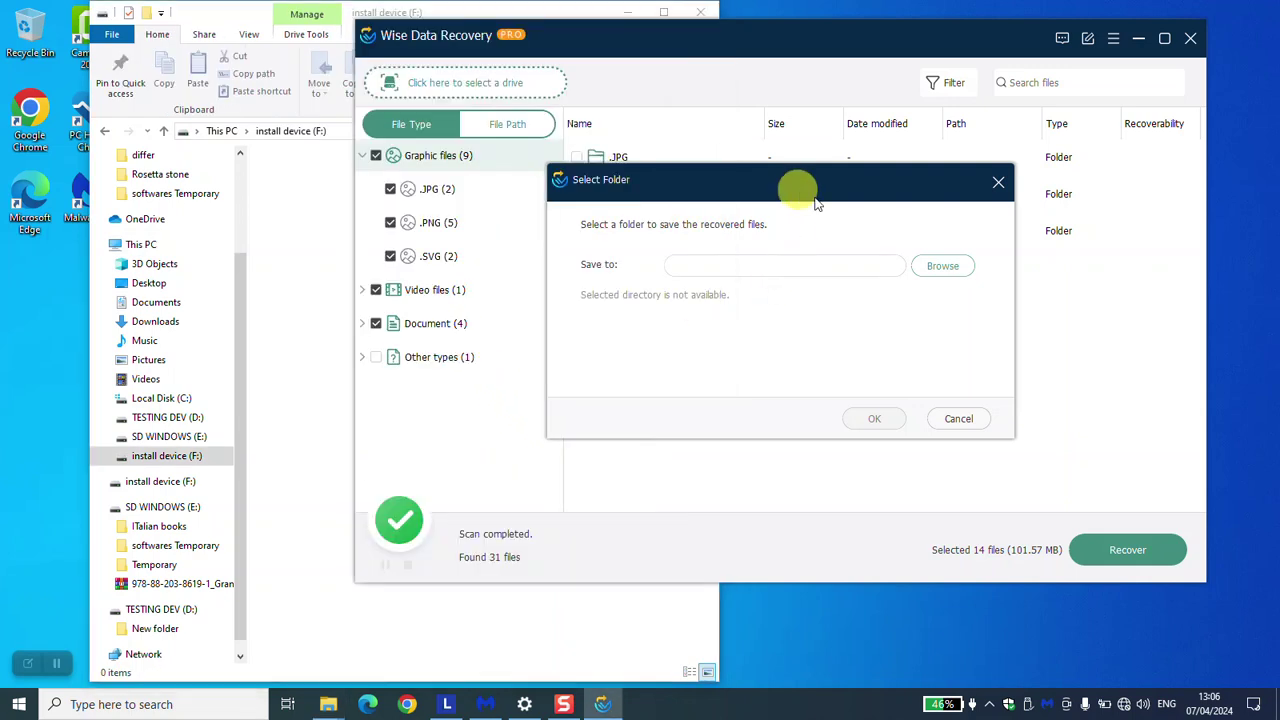
Set install device (F:) as the save location for the recovered files and move the File Explorer window aside
{"action": "left_click", "coordinate": [942, 266]}
{"action": "scroll", "coordinate": [646, 390], "scroll_direction": "down", "scroll_amount": 1}
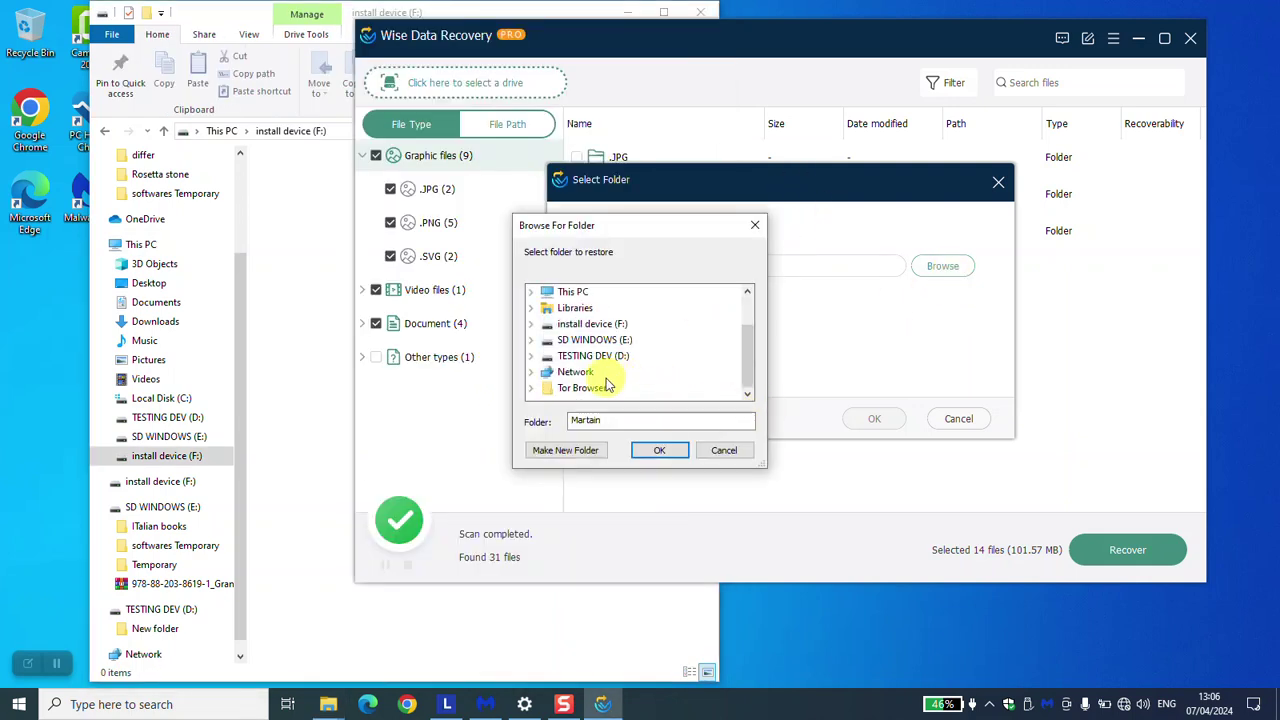
{"action": "left_click", "coordinate": [596, 326]}
{"action": "left_click", "coordinate": [651, 456]}
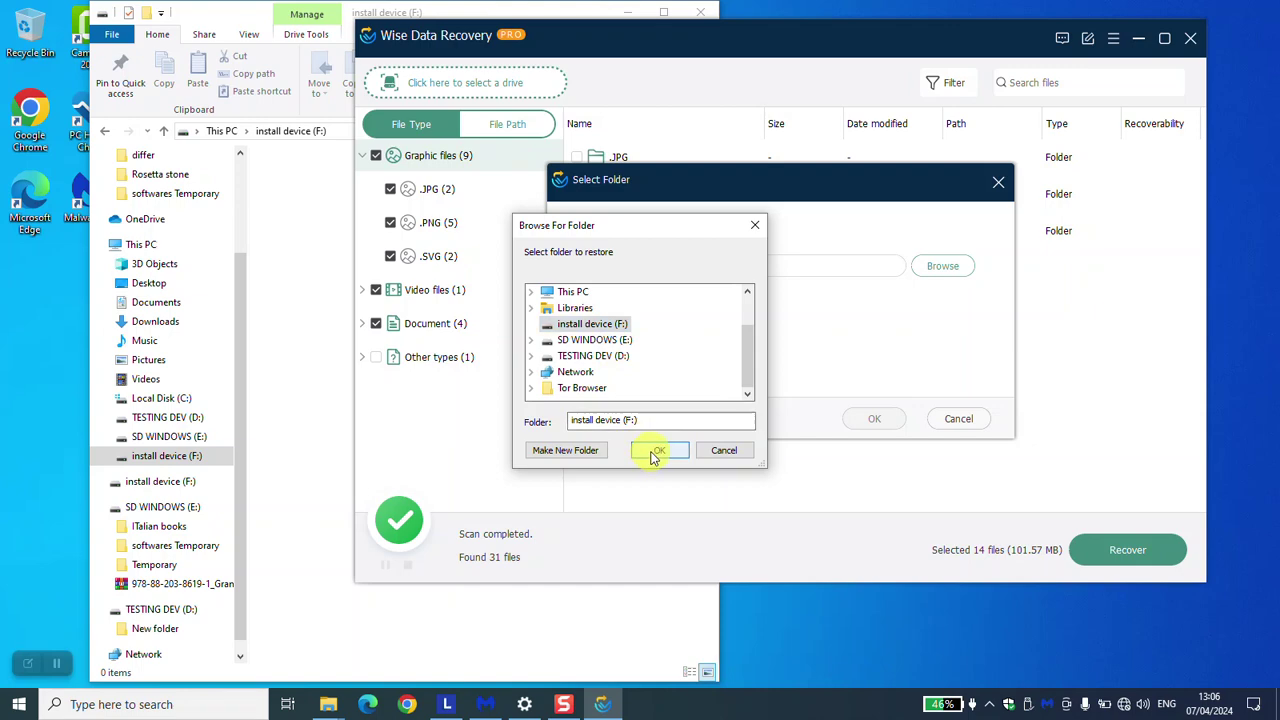
{"action": "left_click_drag", "start_coordinate": [232, 20], "coordinate": [150, 24]}
{"action": "left_click", "coordinate": [720, 30]}
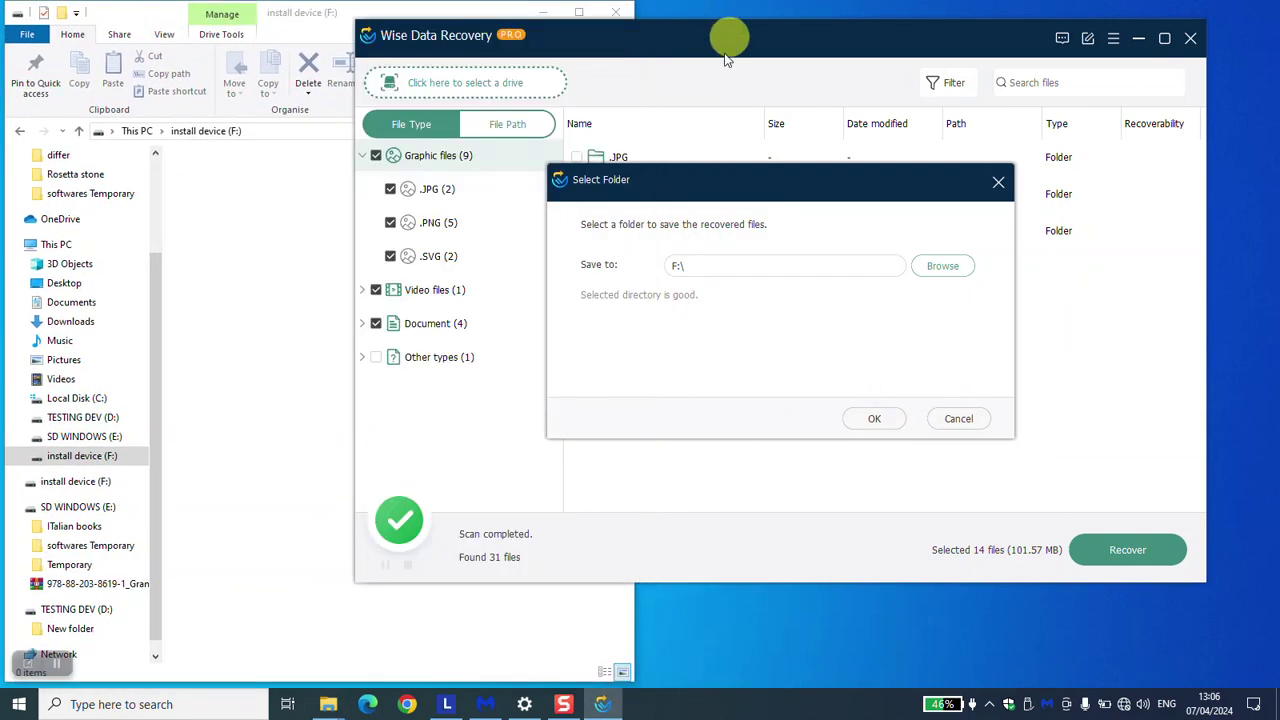
Recover the selected files to F:\ and dismiss the completion dialog once the recovery has run
{"action": "left_click", "coordinate": [878, 419]}
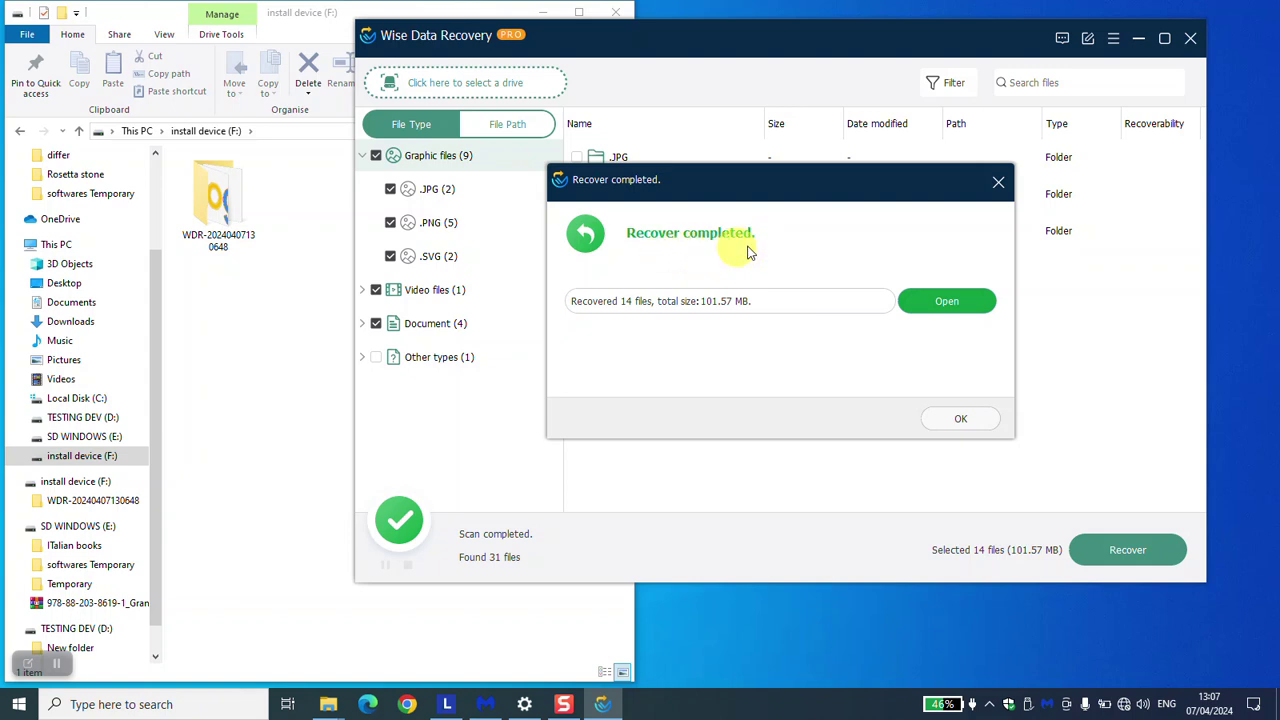
{"action": "left_click", "coordinate": [972, 428]}
{"action": "left_click", "coordinate": [265, 360]}
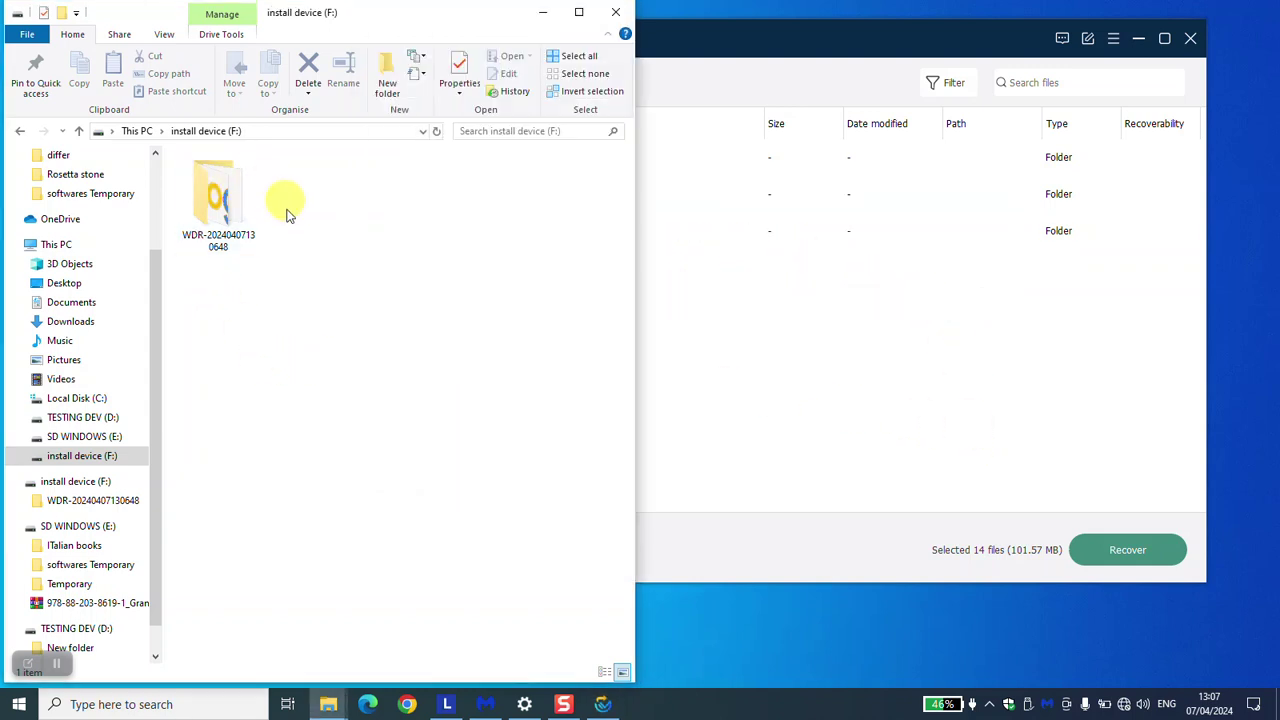
{"action": "double_click", "coordinate": [201, 196]}
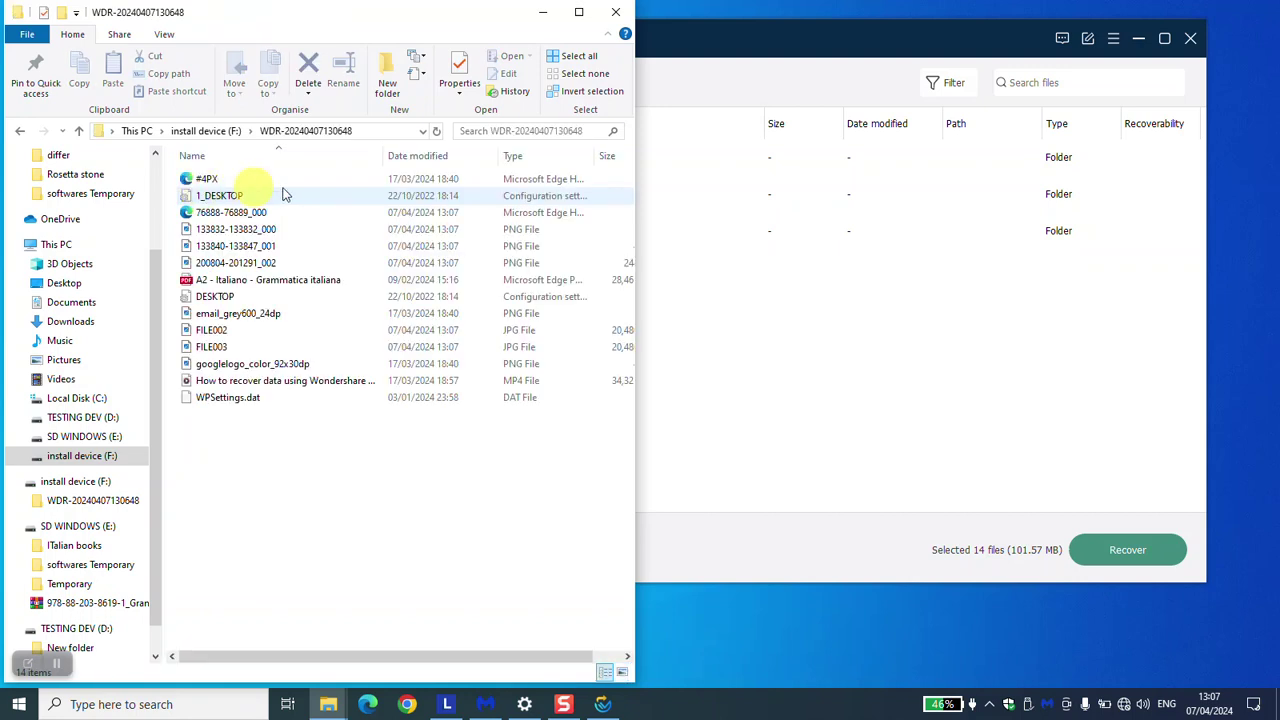
{"action": "double_click", "coordinate": [385, 155]}
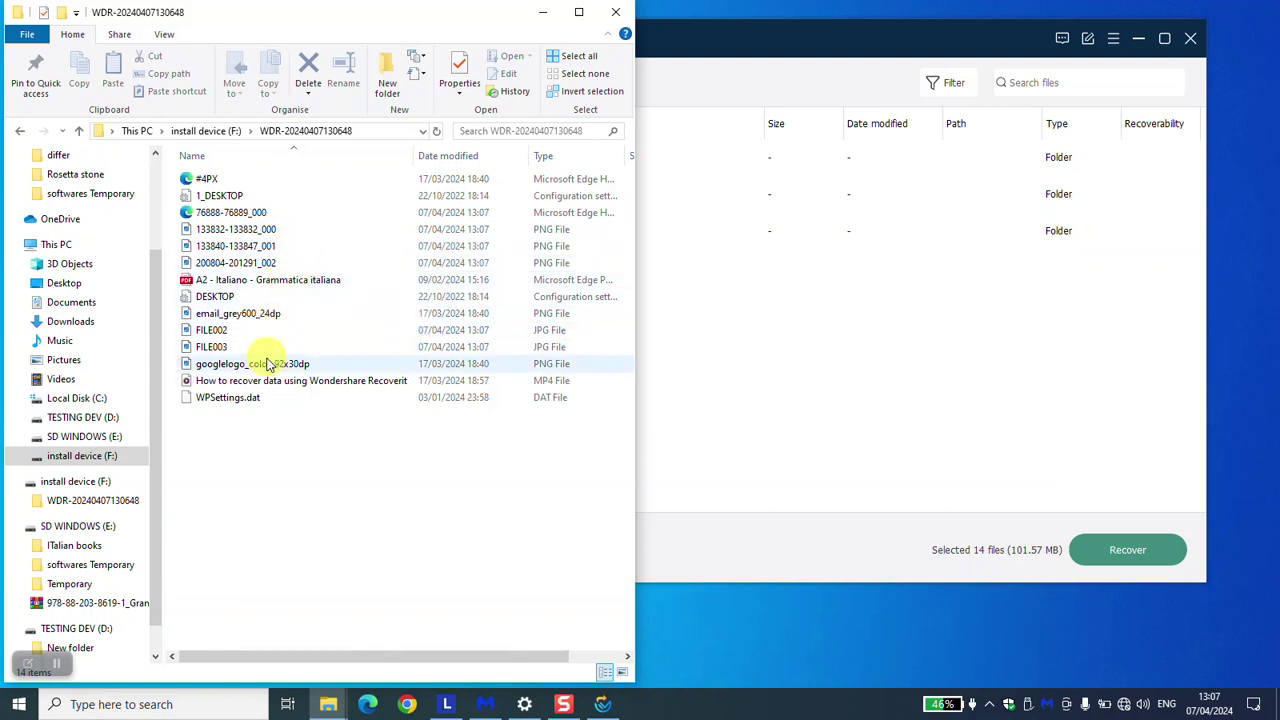
Check the recovered A2 - Italiano - Grammatica italiana file in the list, clear its selection and return to Wise Data Recovery
{"action": "left_click", "coordinate": [294, 281]}
{"action": "left_click", "coordinate": [297, 461]}
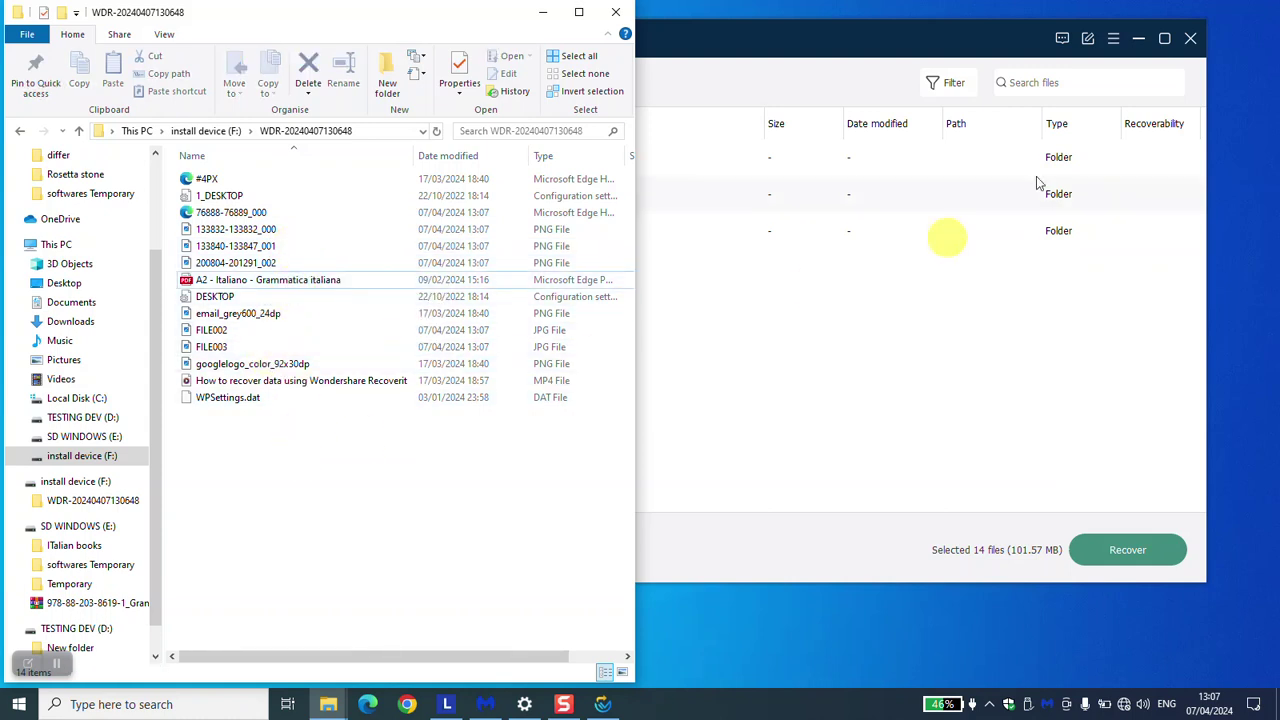
{"action": "left_click", "coordinate": [888, 37]}
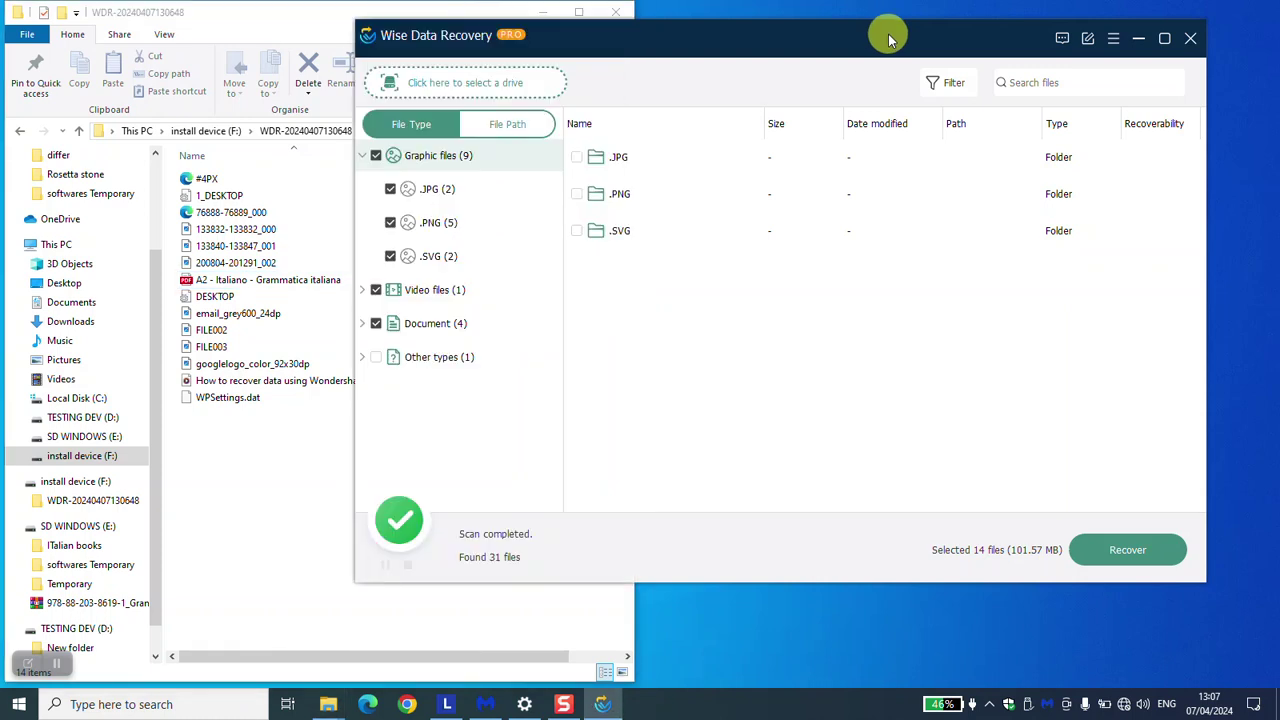